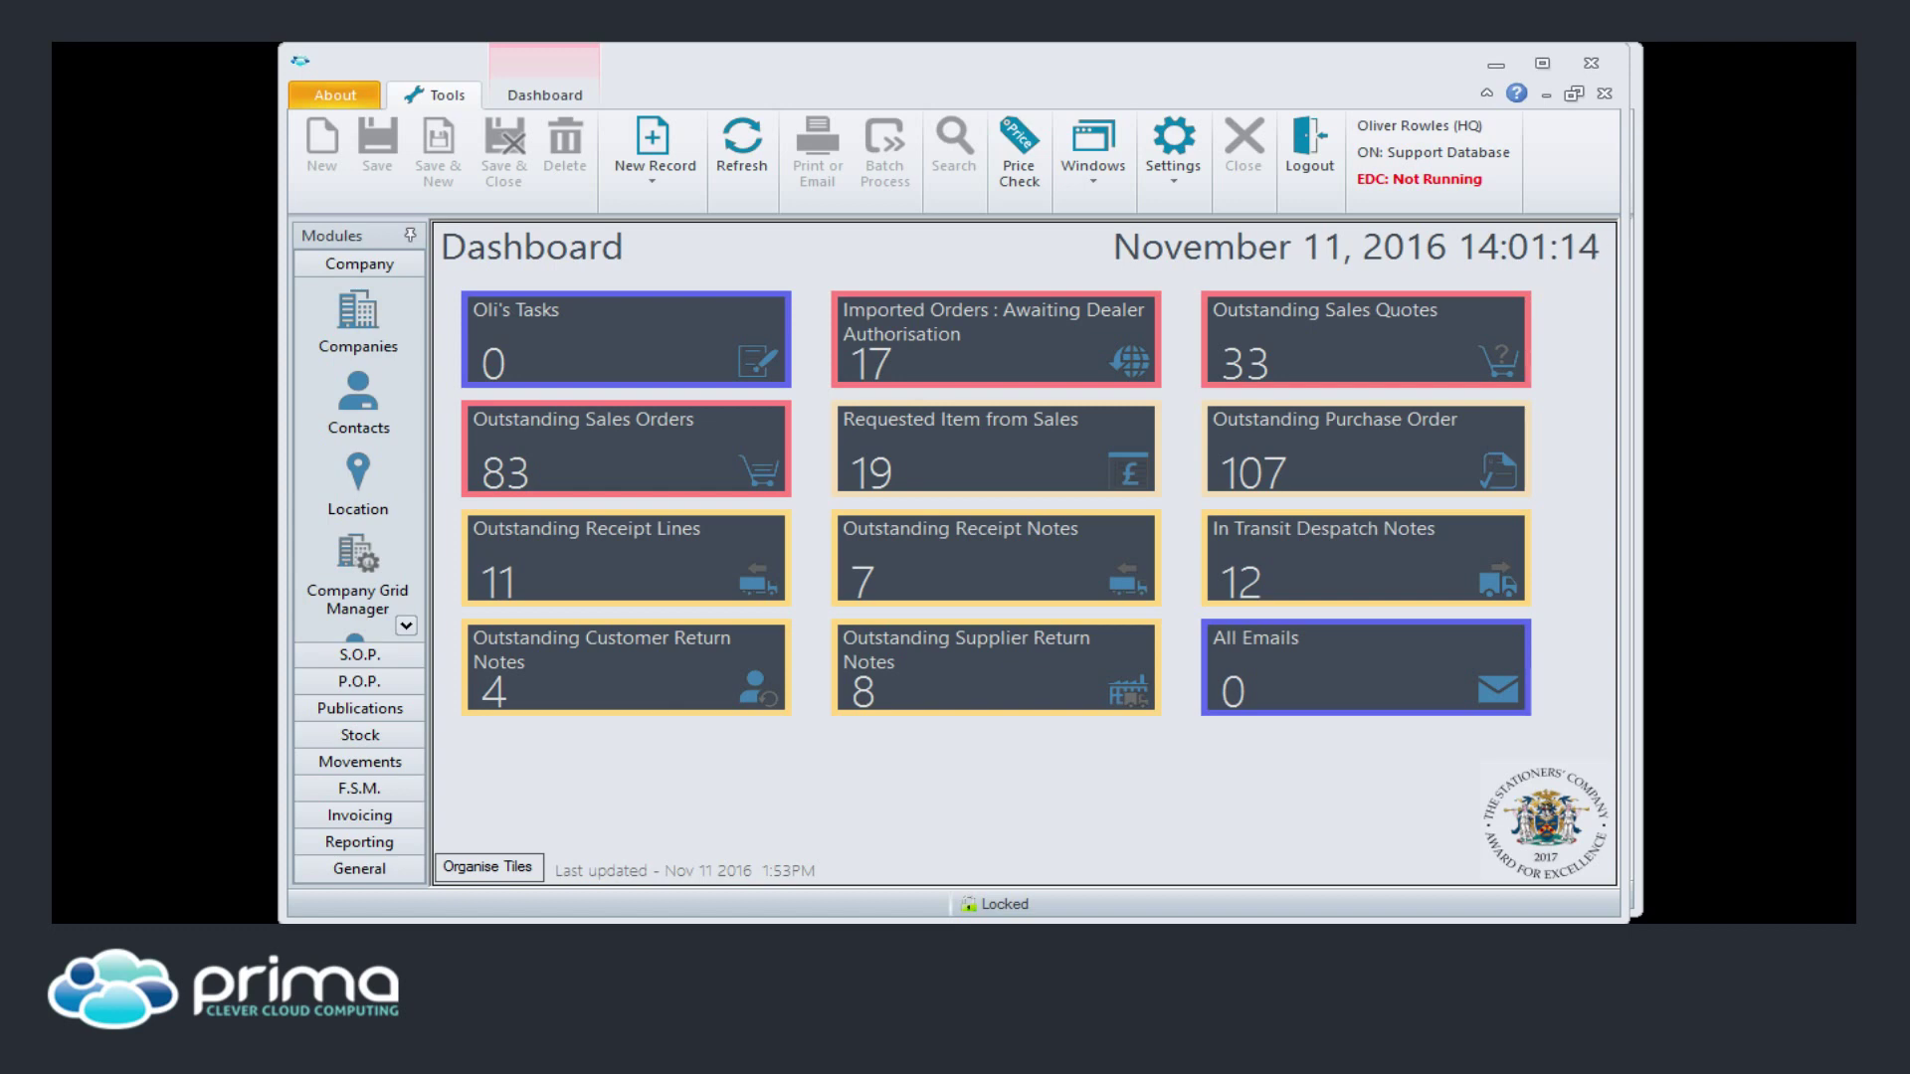
- Open the tile configuration on the empty dashboard and widen the Description column to show the full tile names
left_click(1494, 66)
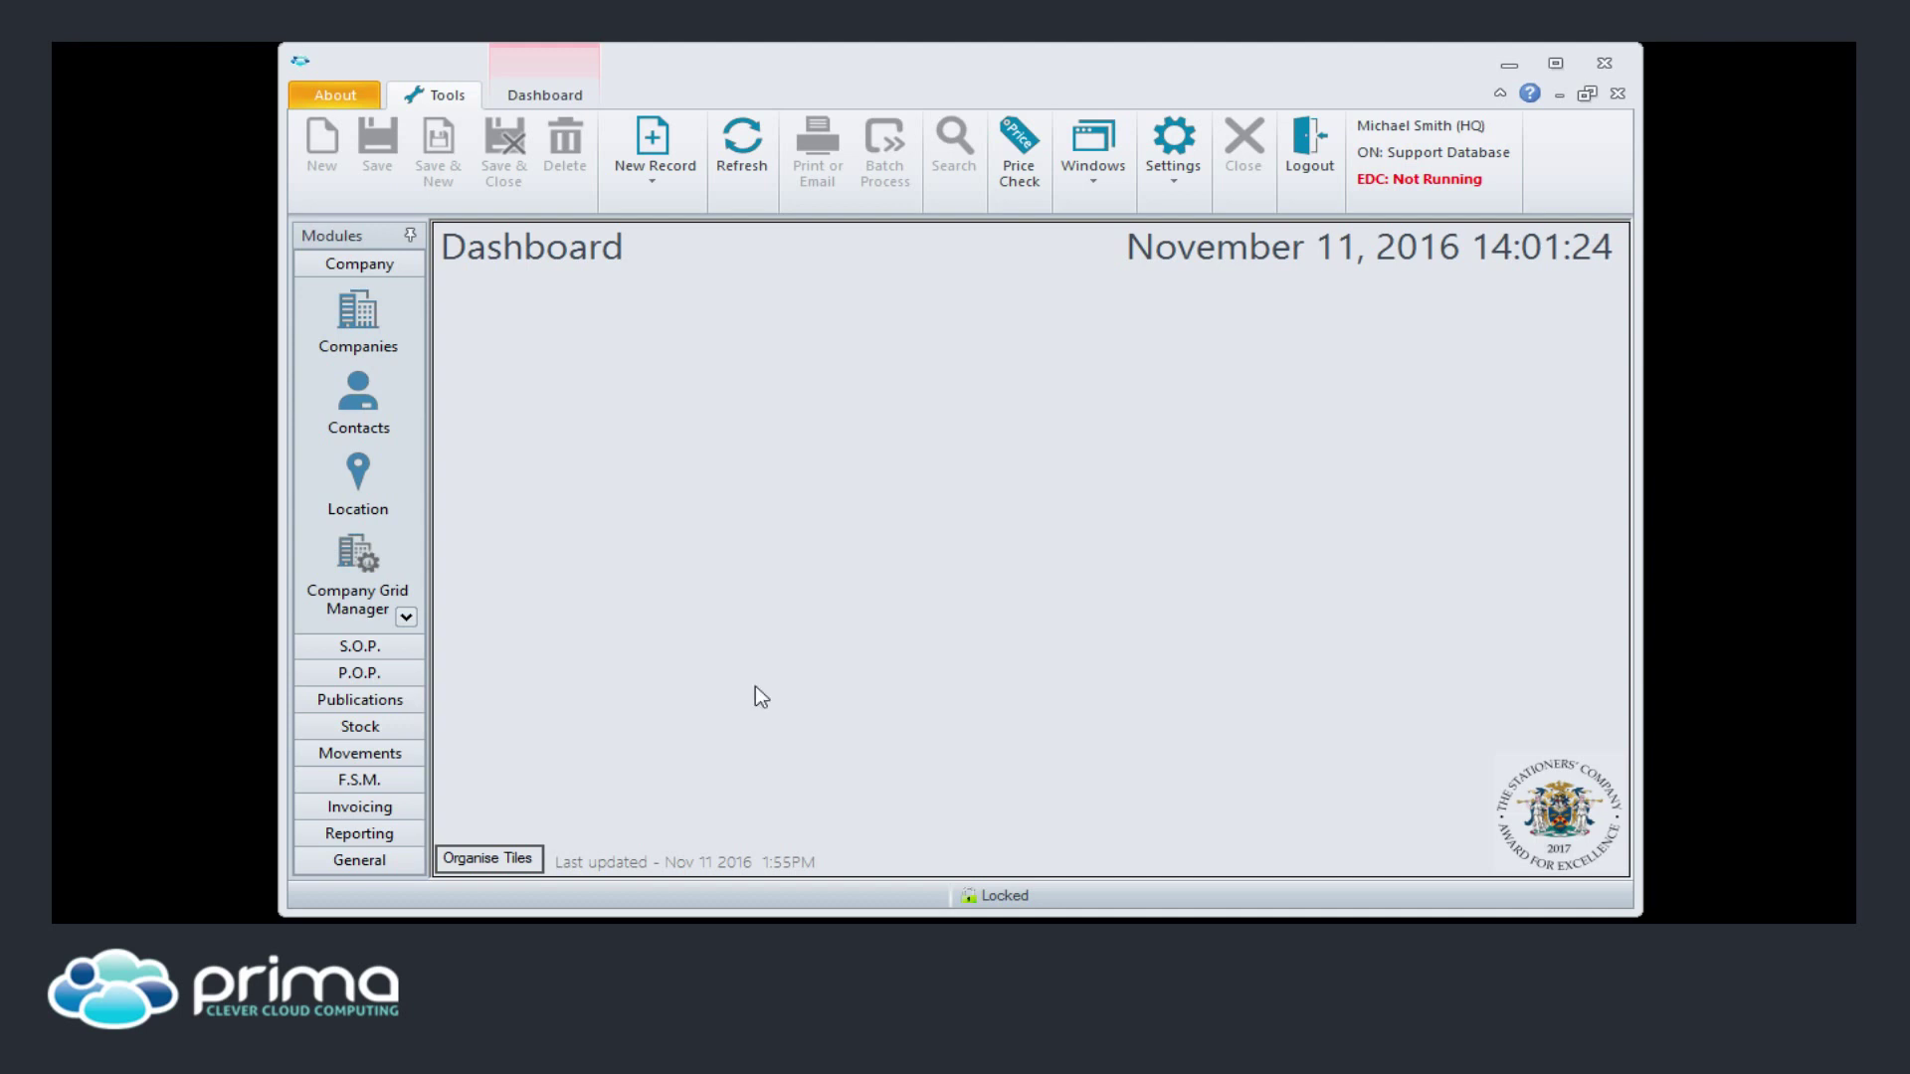
left_click(520, 859)
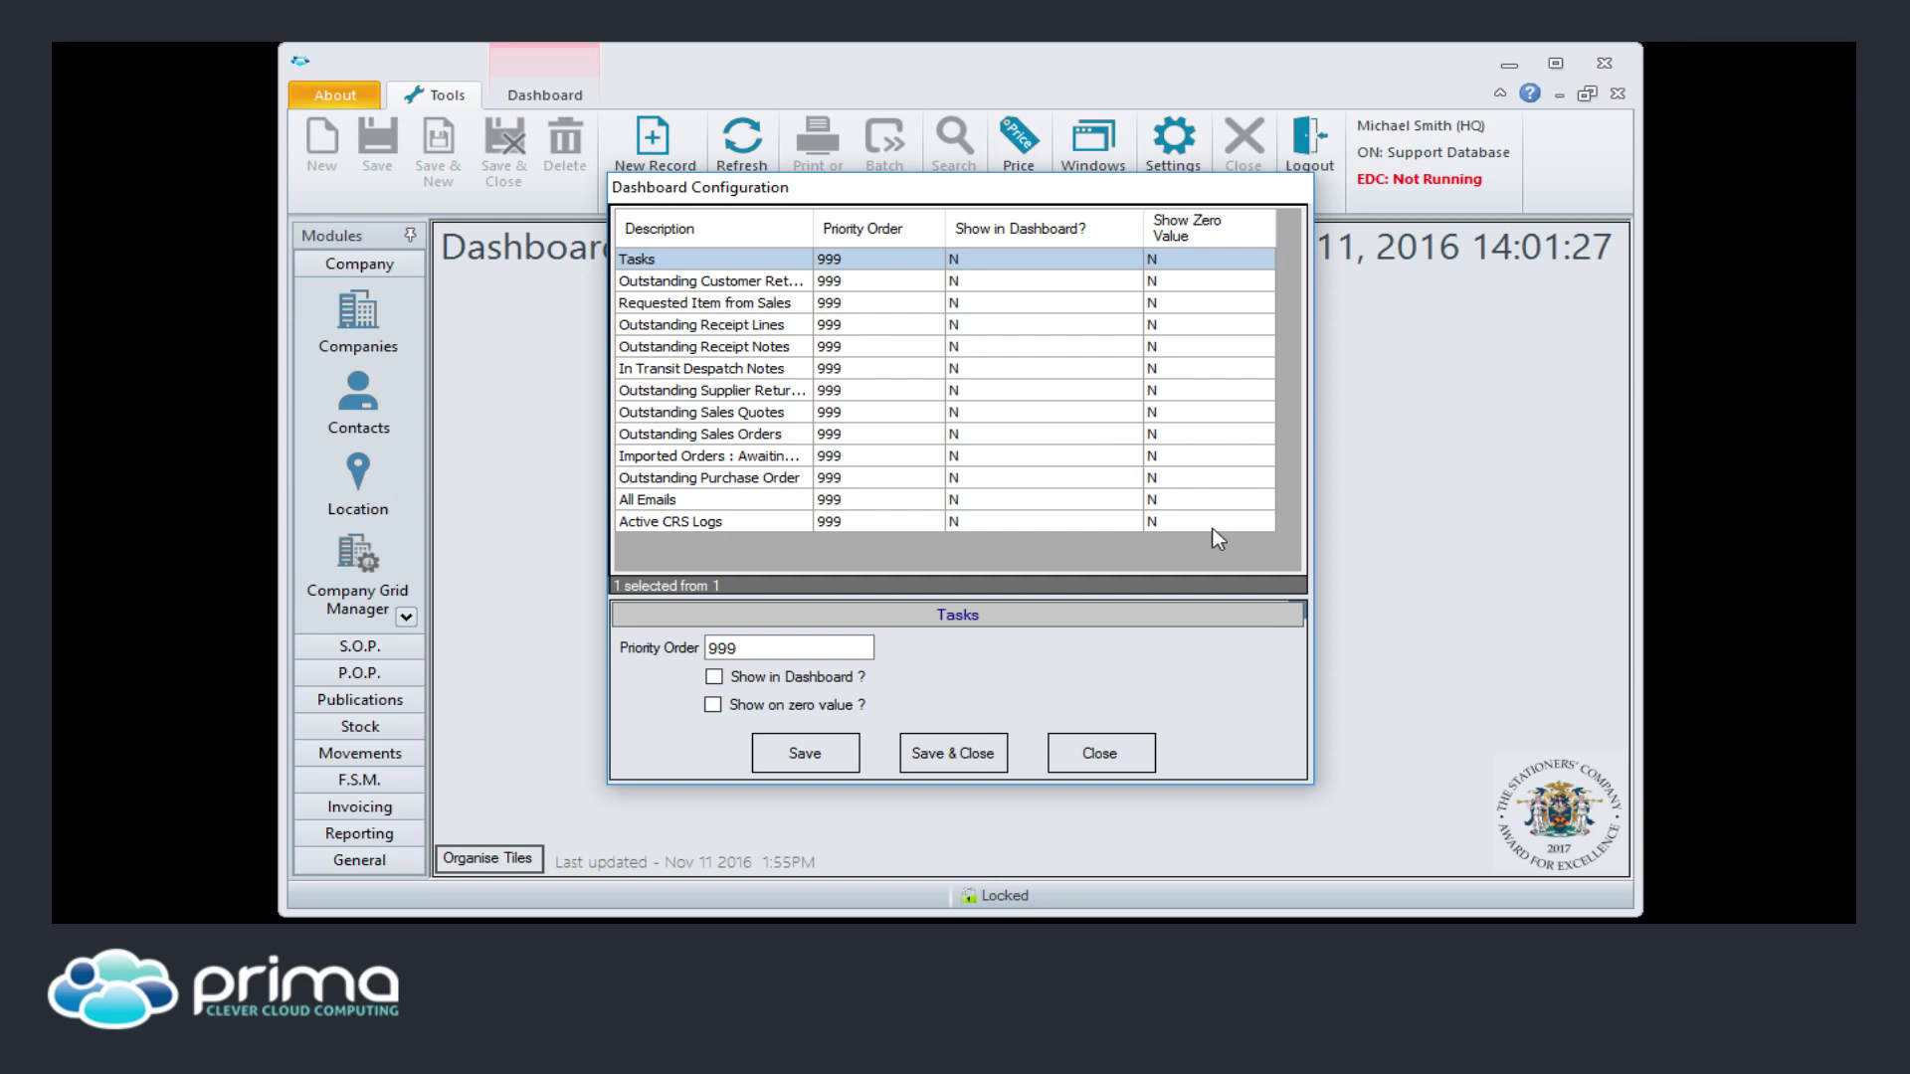
double_click(814, 236)
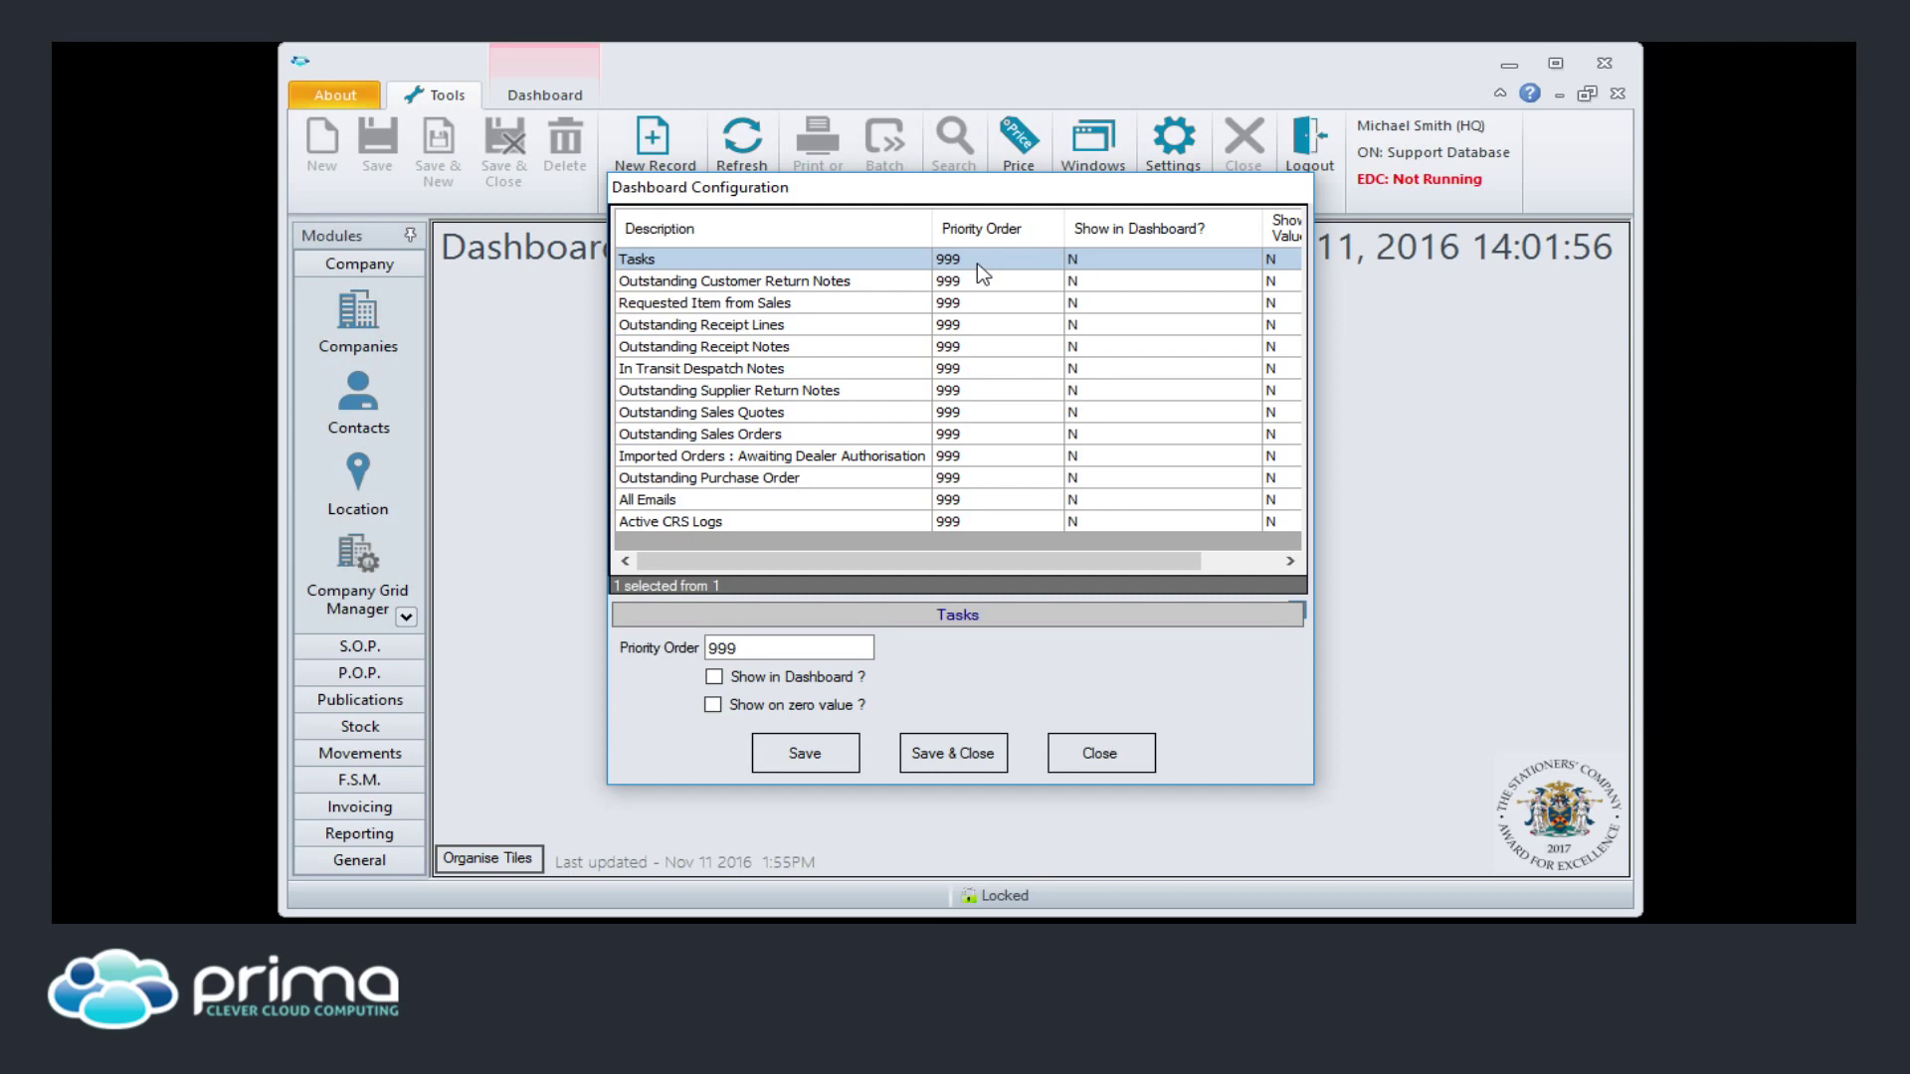
- Enable the Outstanding Sales Orders tile with priority order 1, shown in the dashboard and on zero value, and save the configuration
left_click(764, 438)
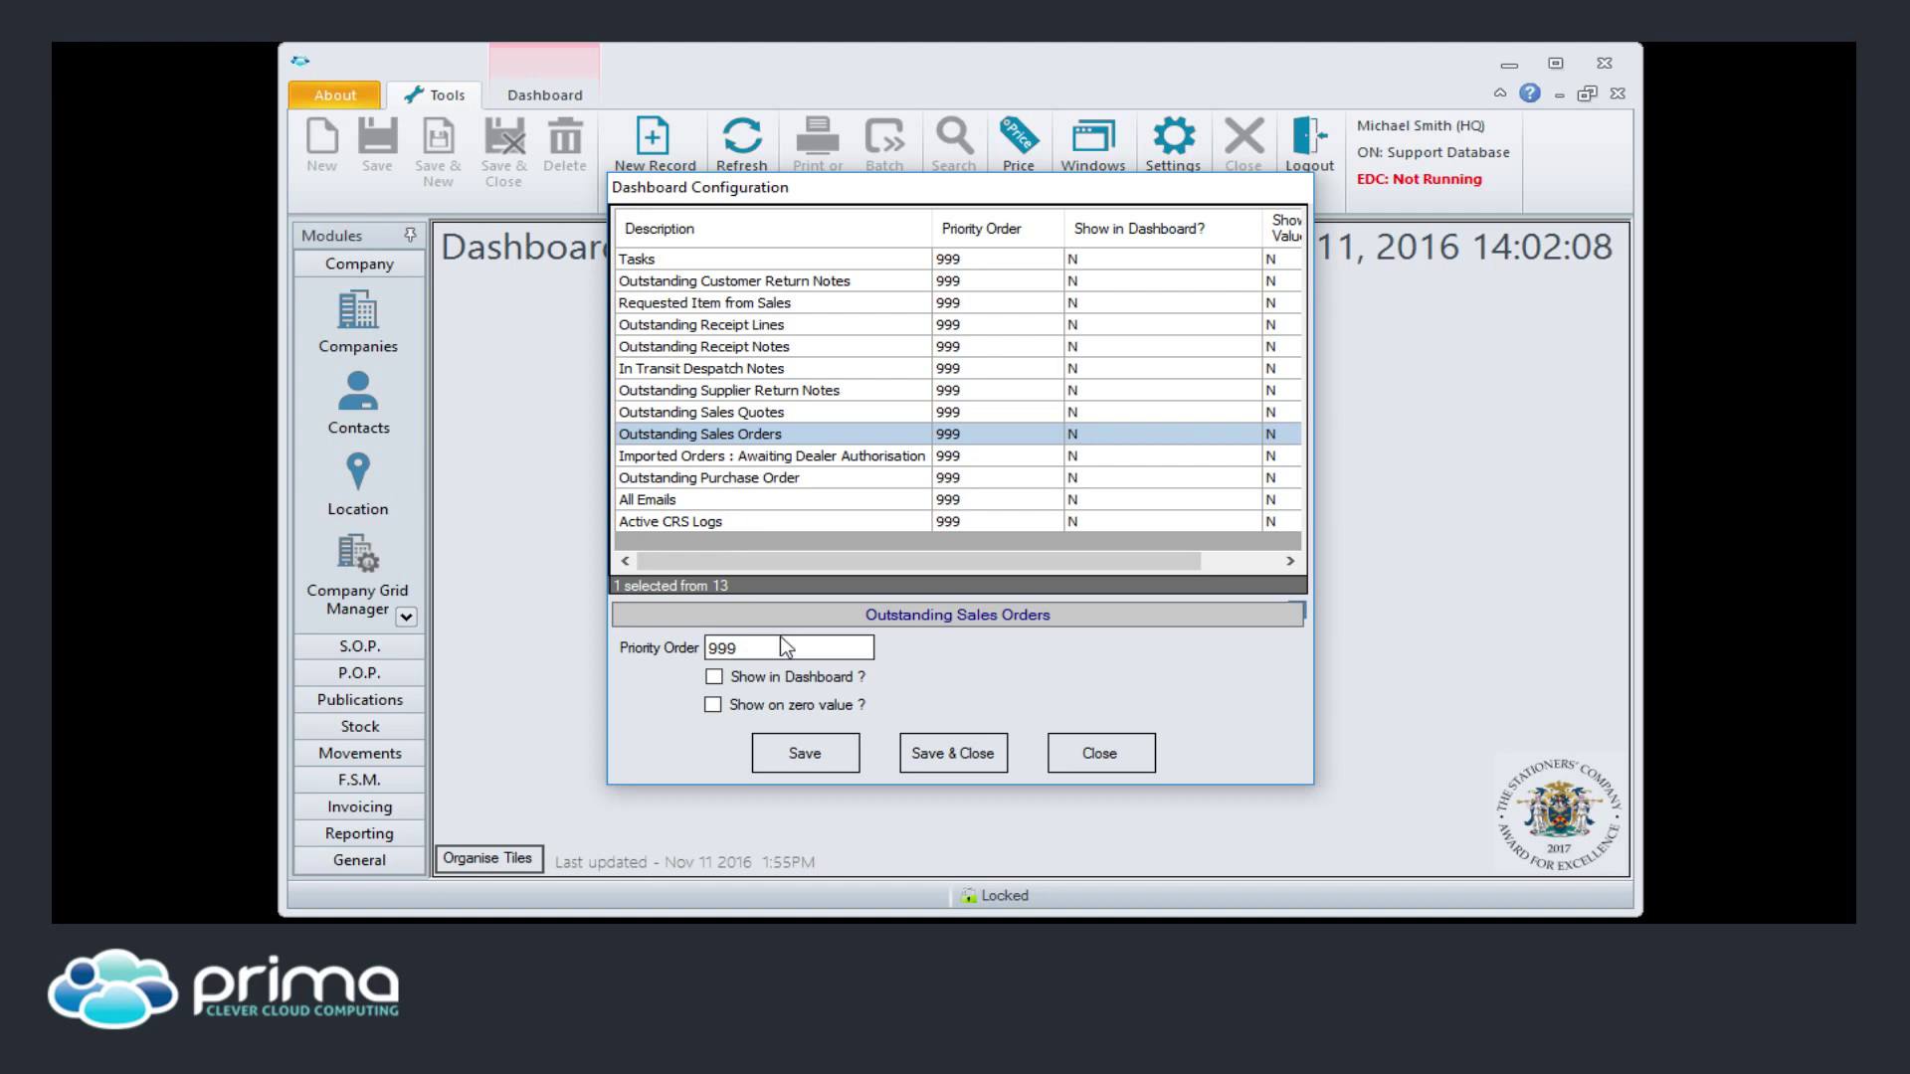
left_click(737, 647)
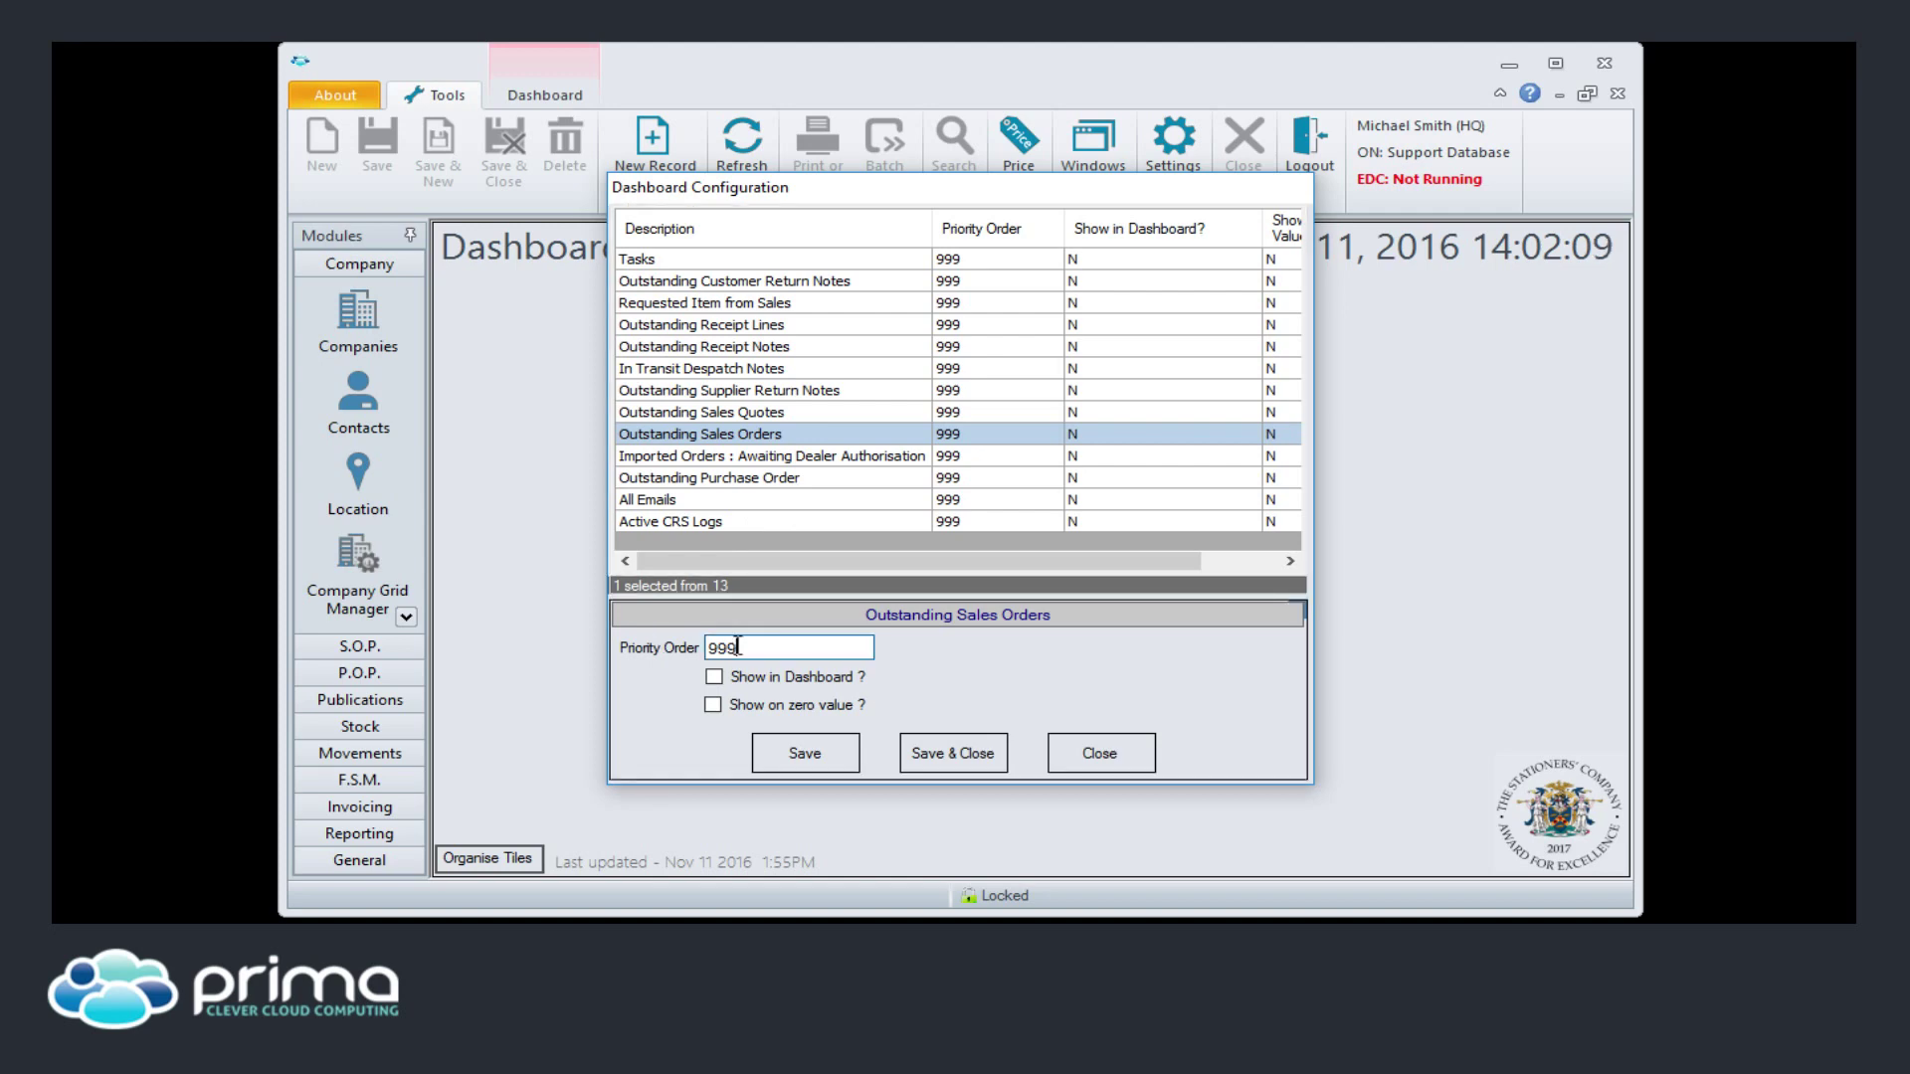
left_click_drag(737, 648, 664, 652)
type("1")
left_click(714, 676)
left_click(847, 701)
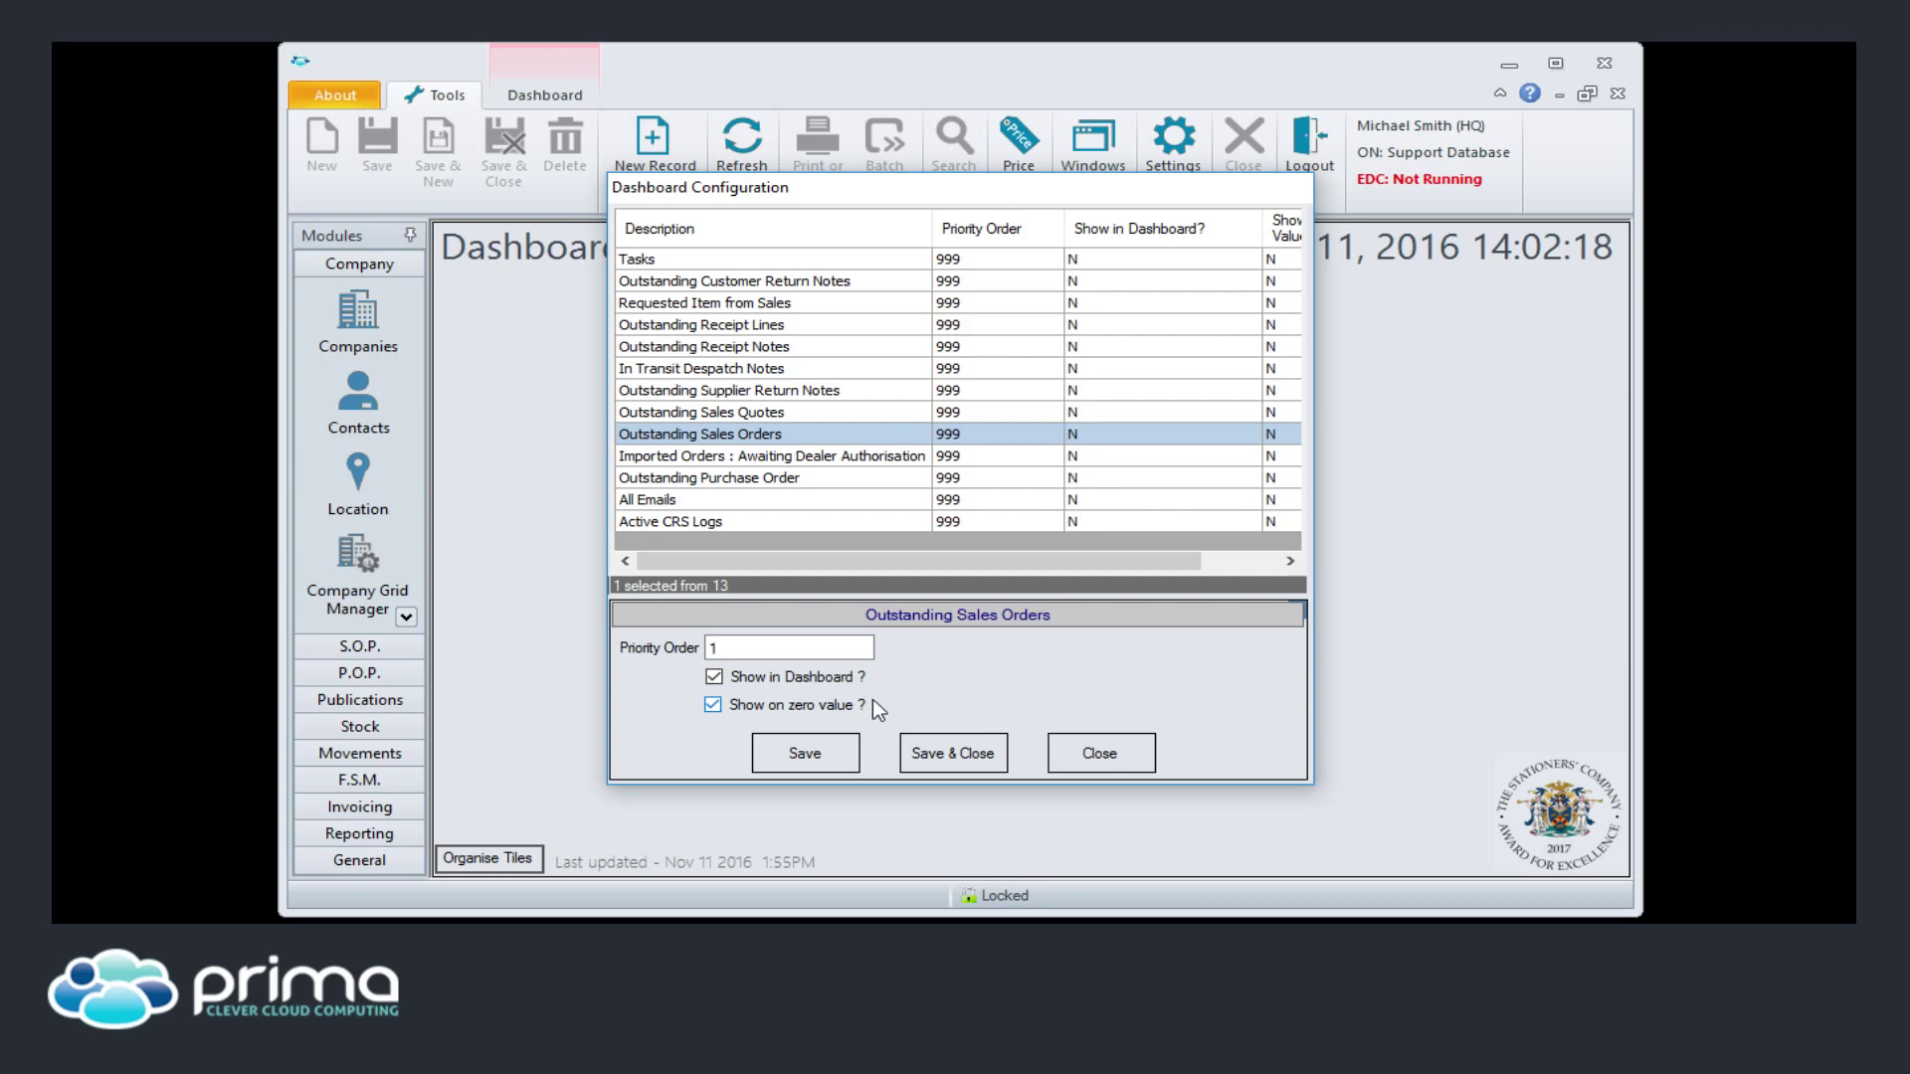
left_click(953, 758)
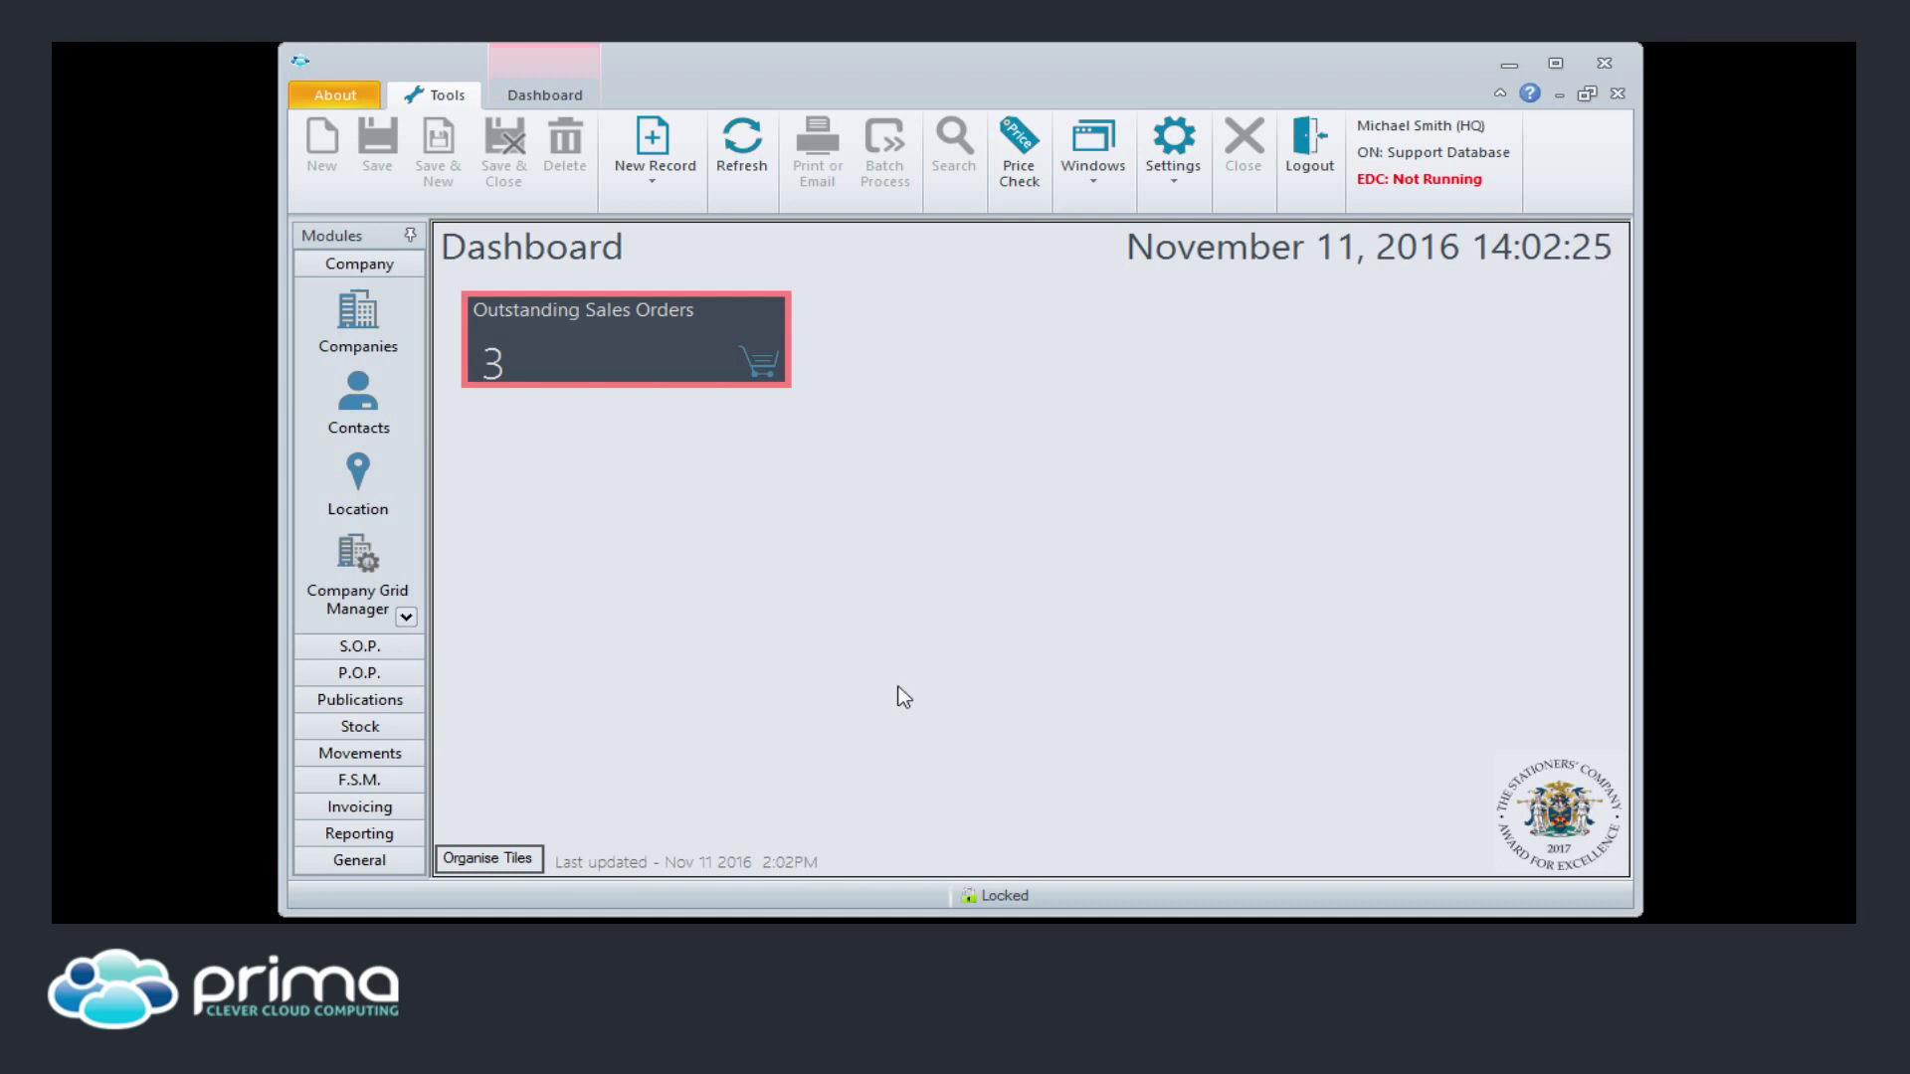
- Filter the Outstanding Sales Orders tile by the logged-in employee as creator and save it, replacing "Outstanding" in its name with their possessive first name
left_click(623, 380)
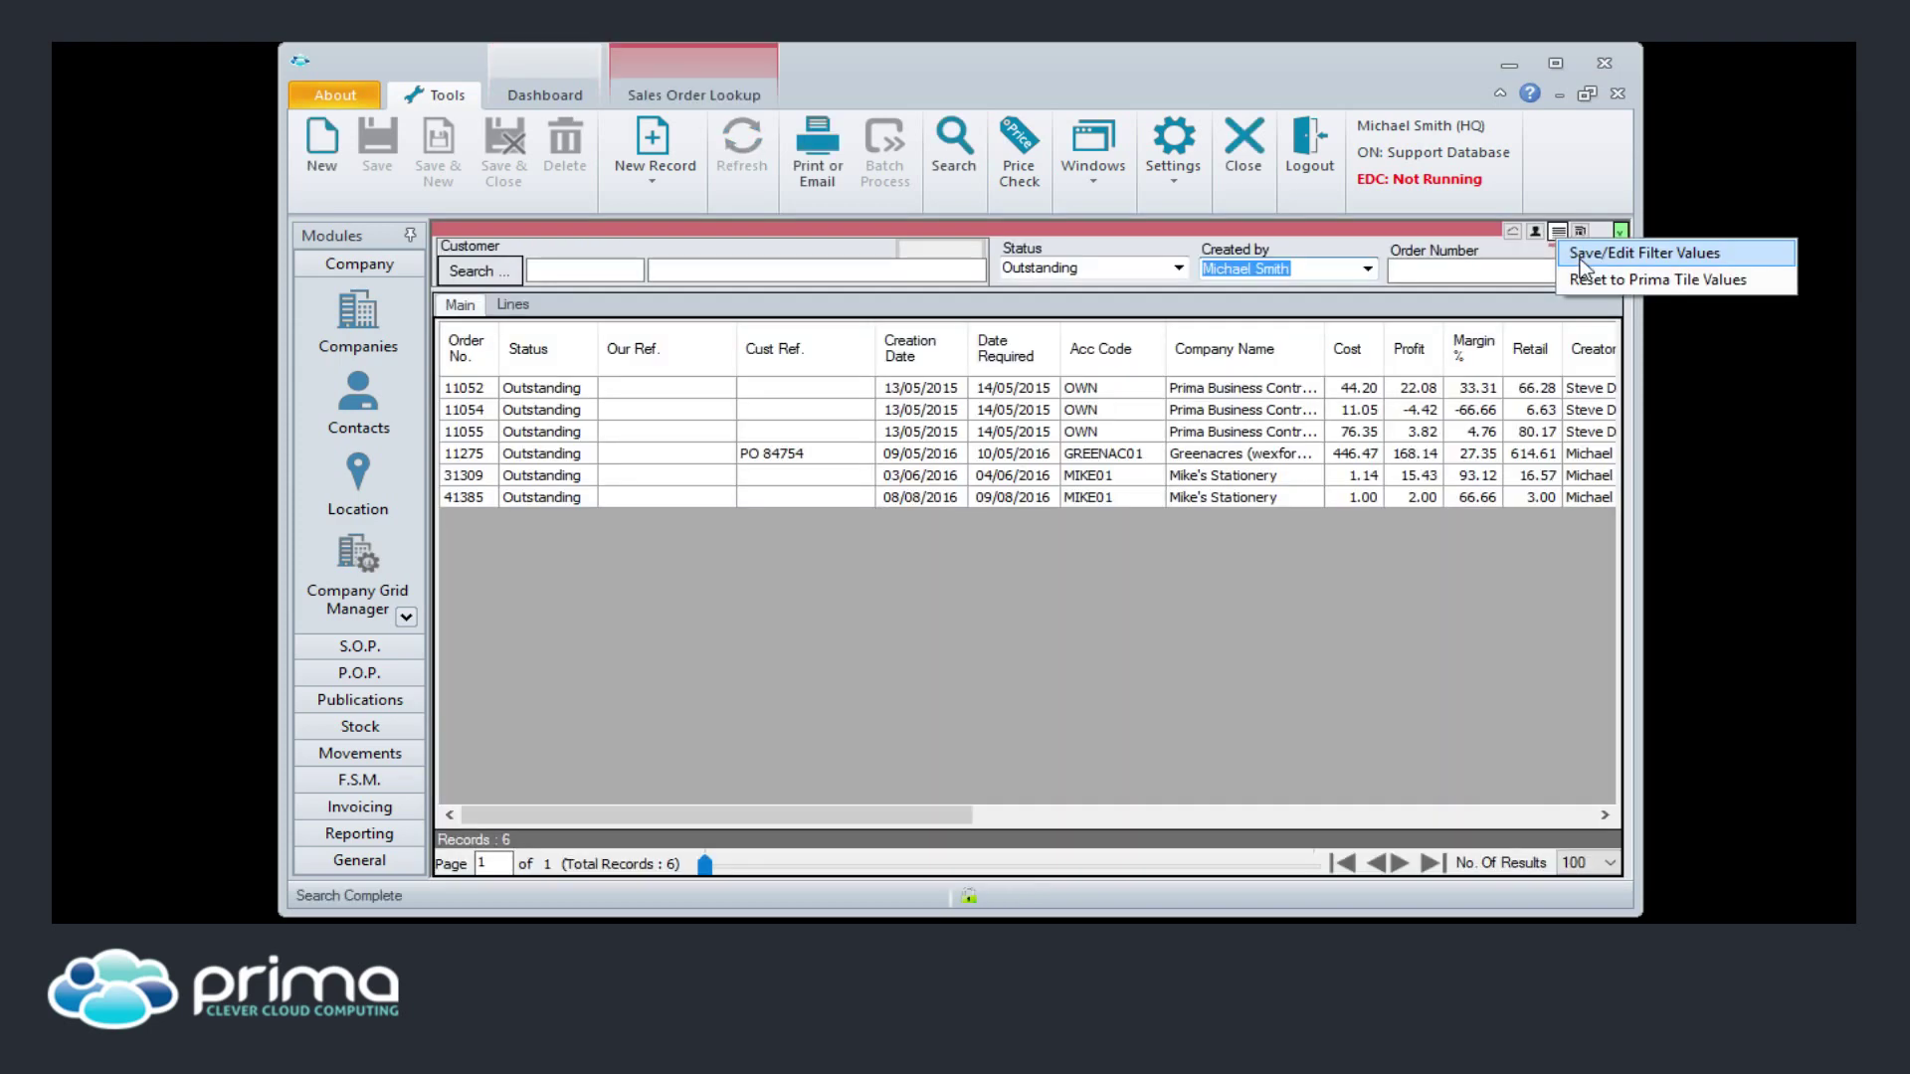
left_click(974, 134)
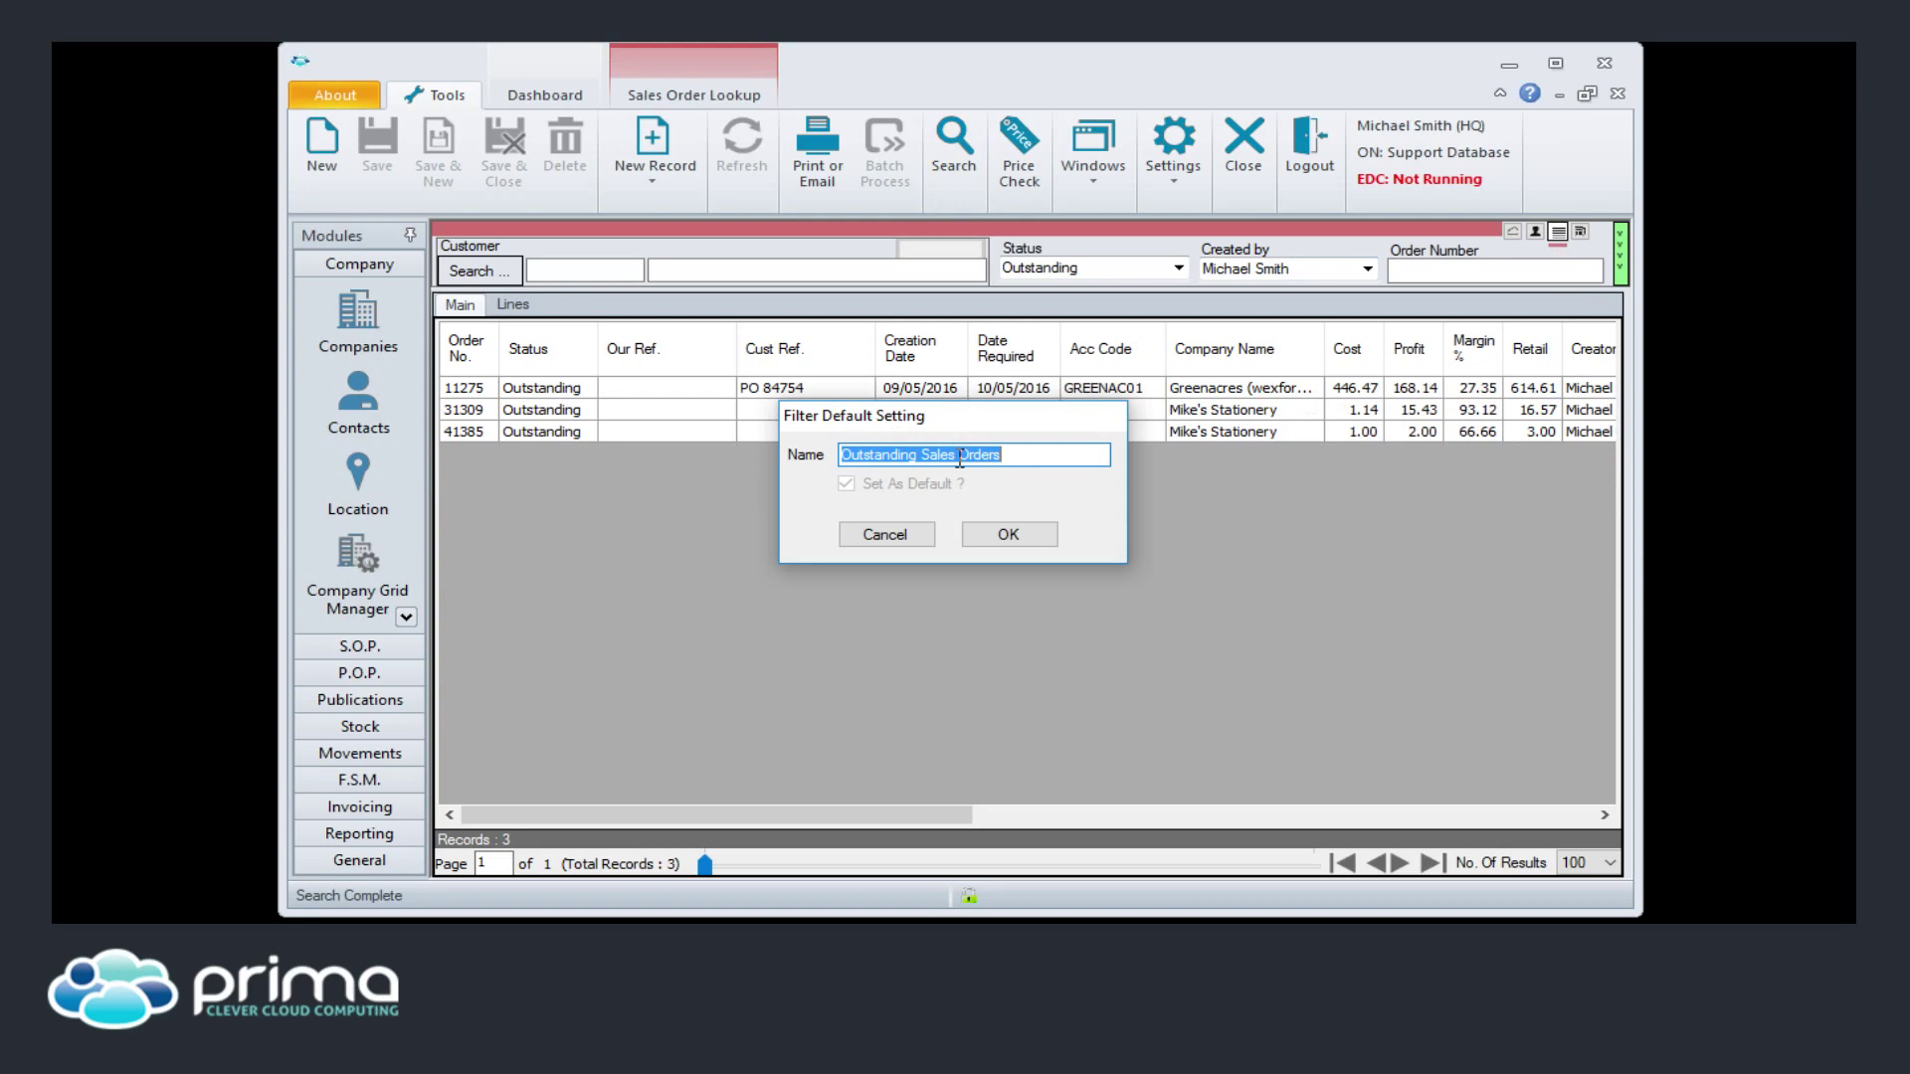
left_click(960, 461)
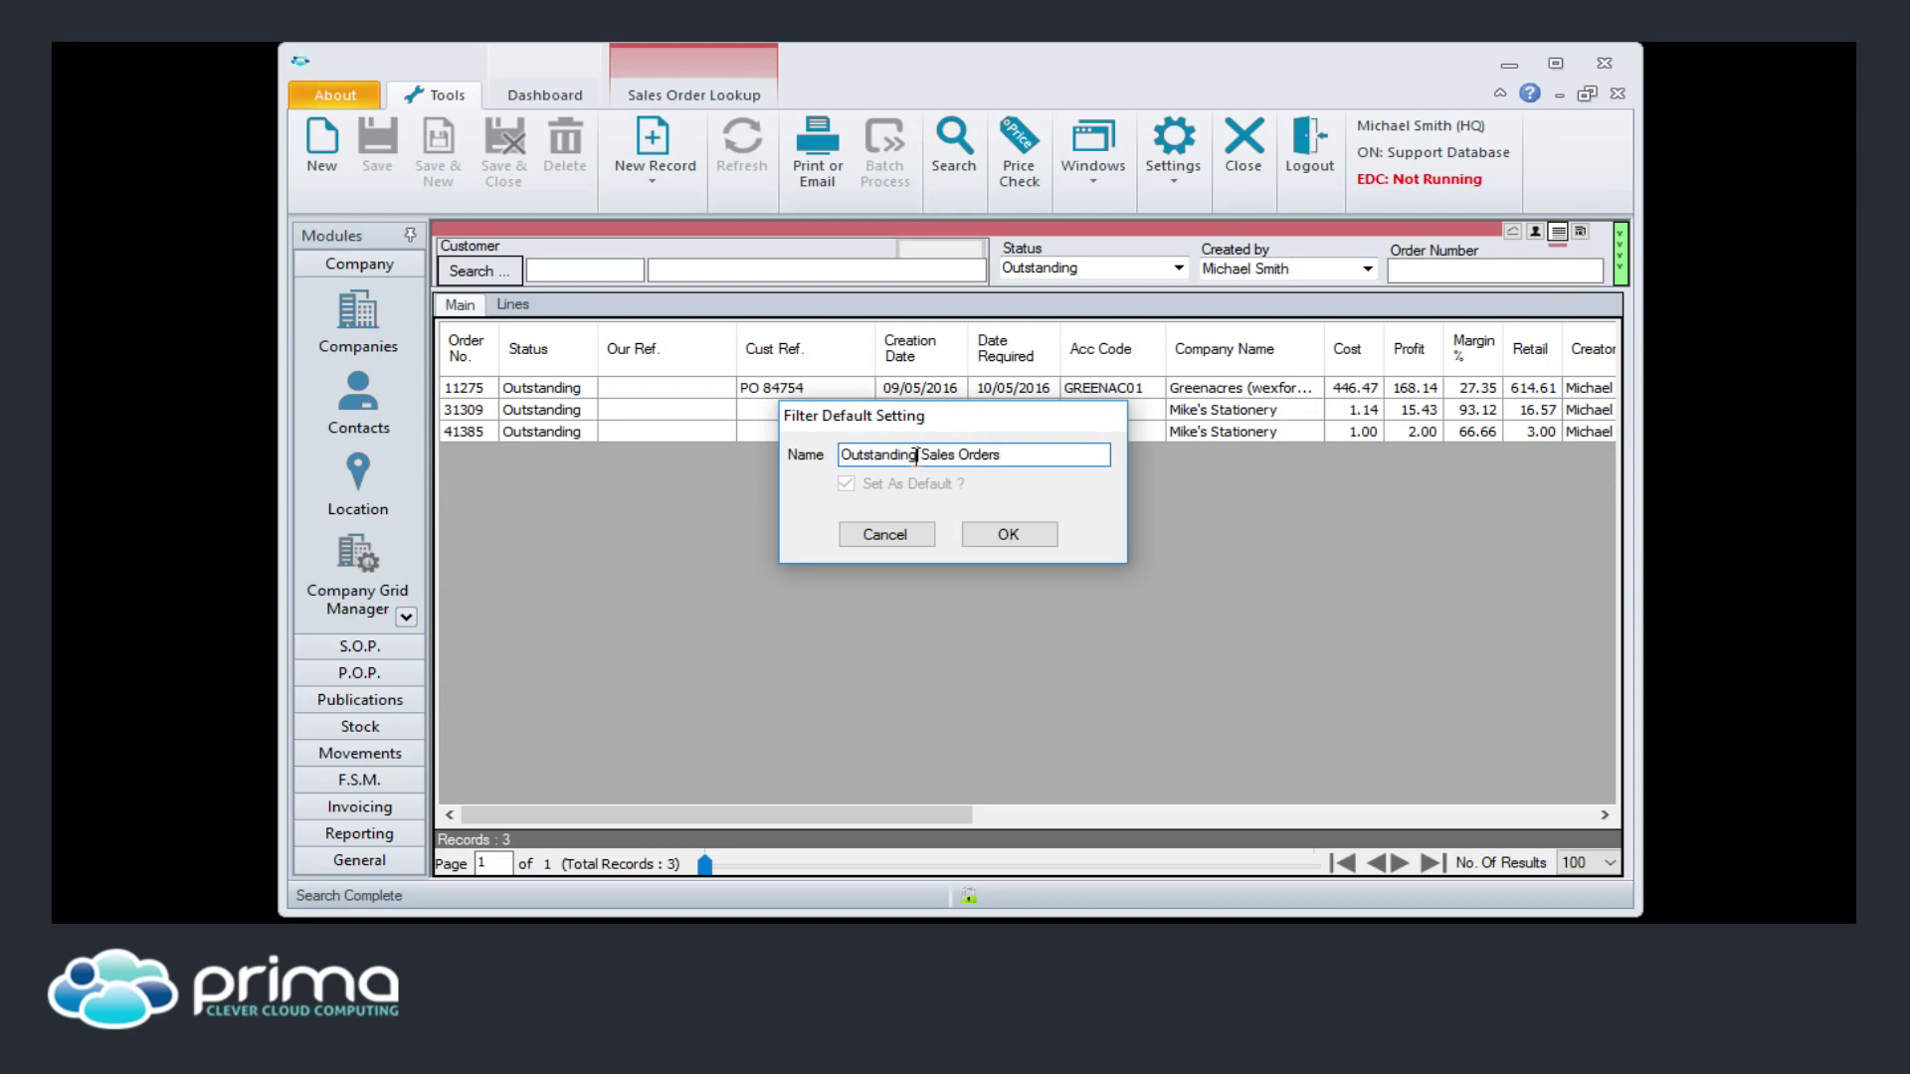
double_click(880, 454)
type("Mike's")
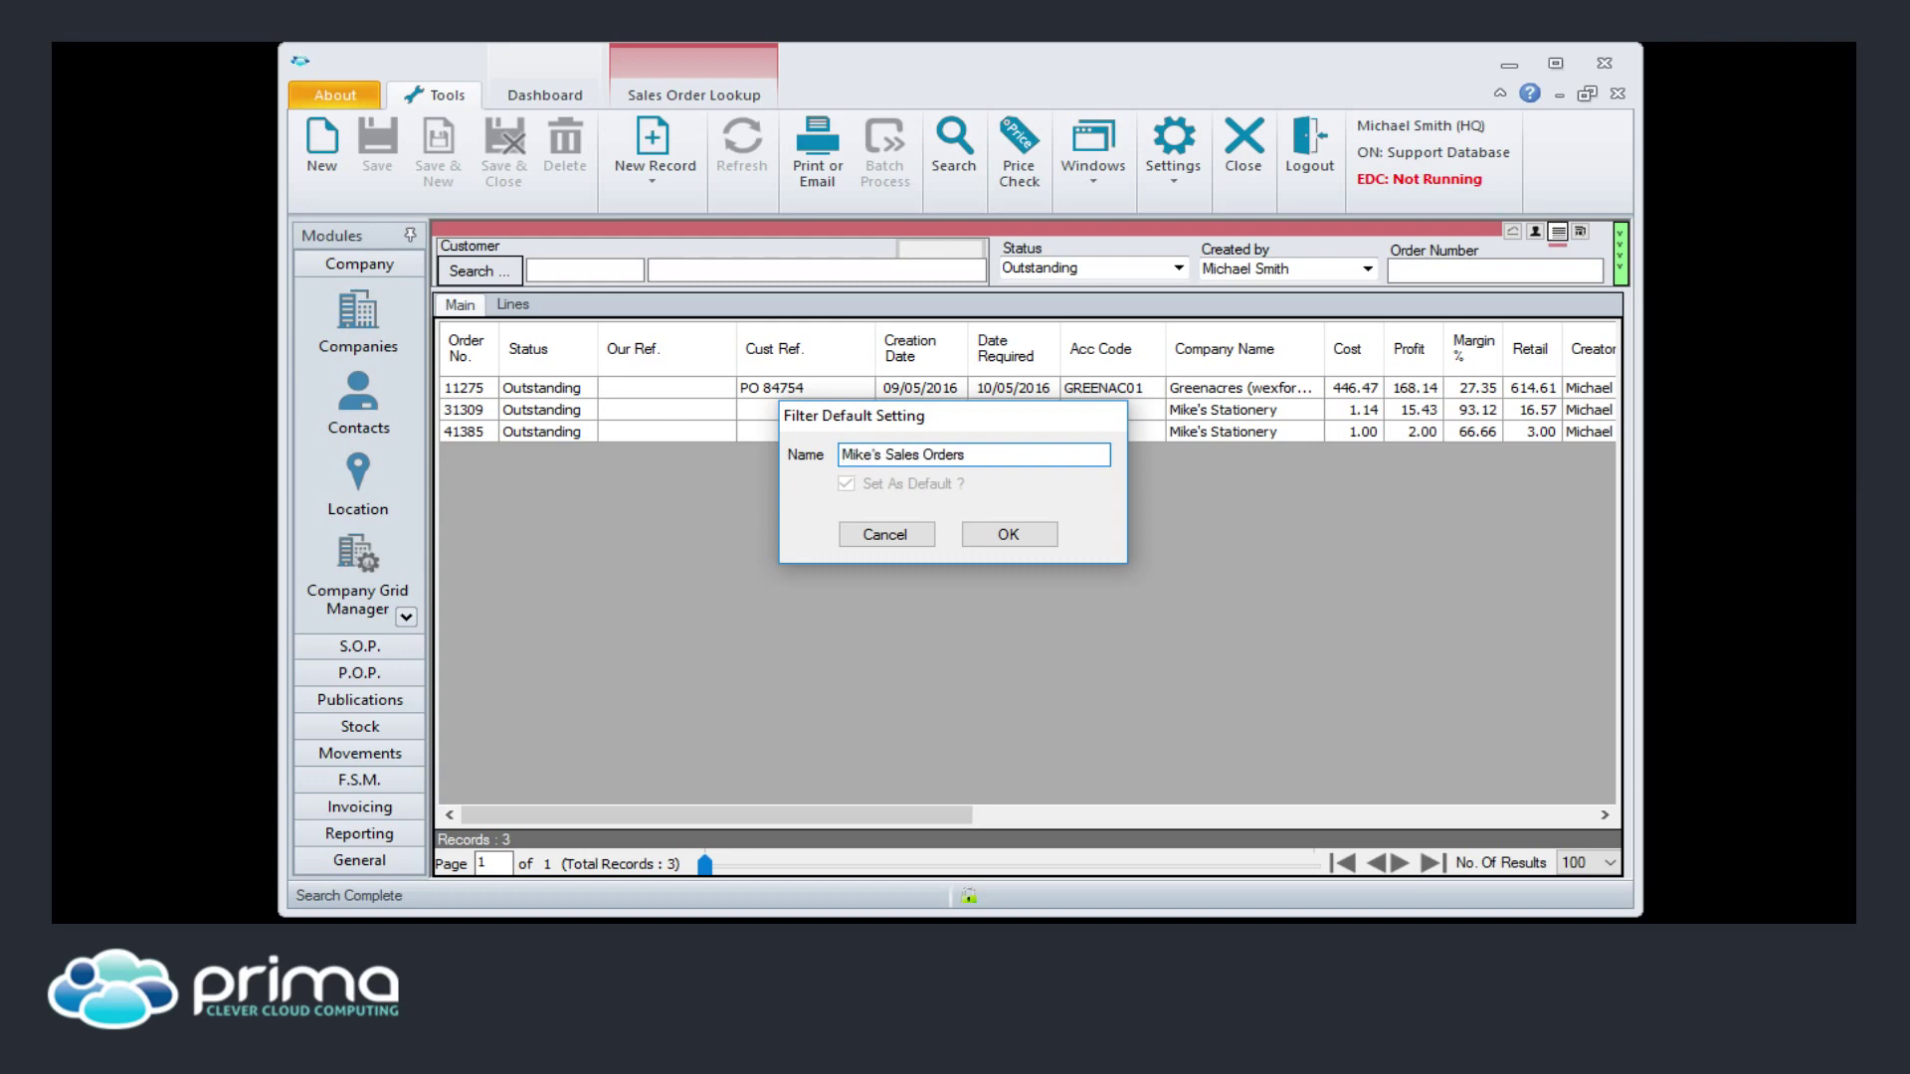
left_click(995, 540)
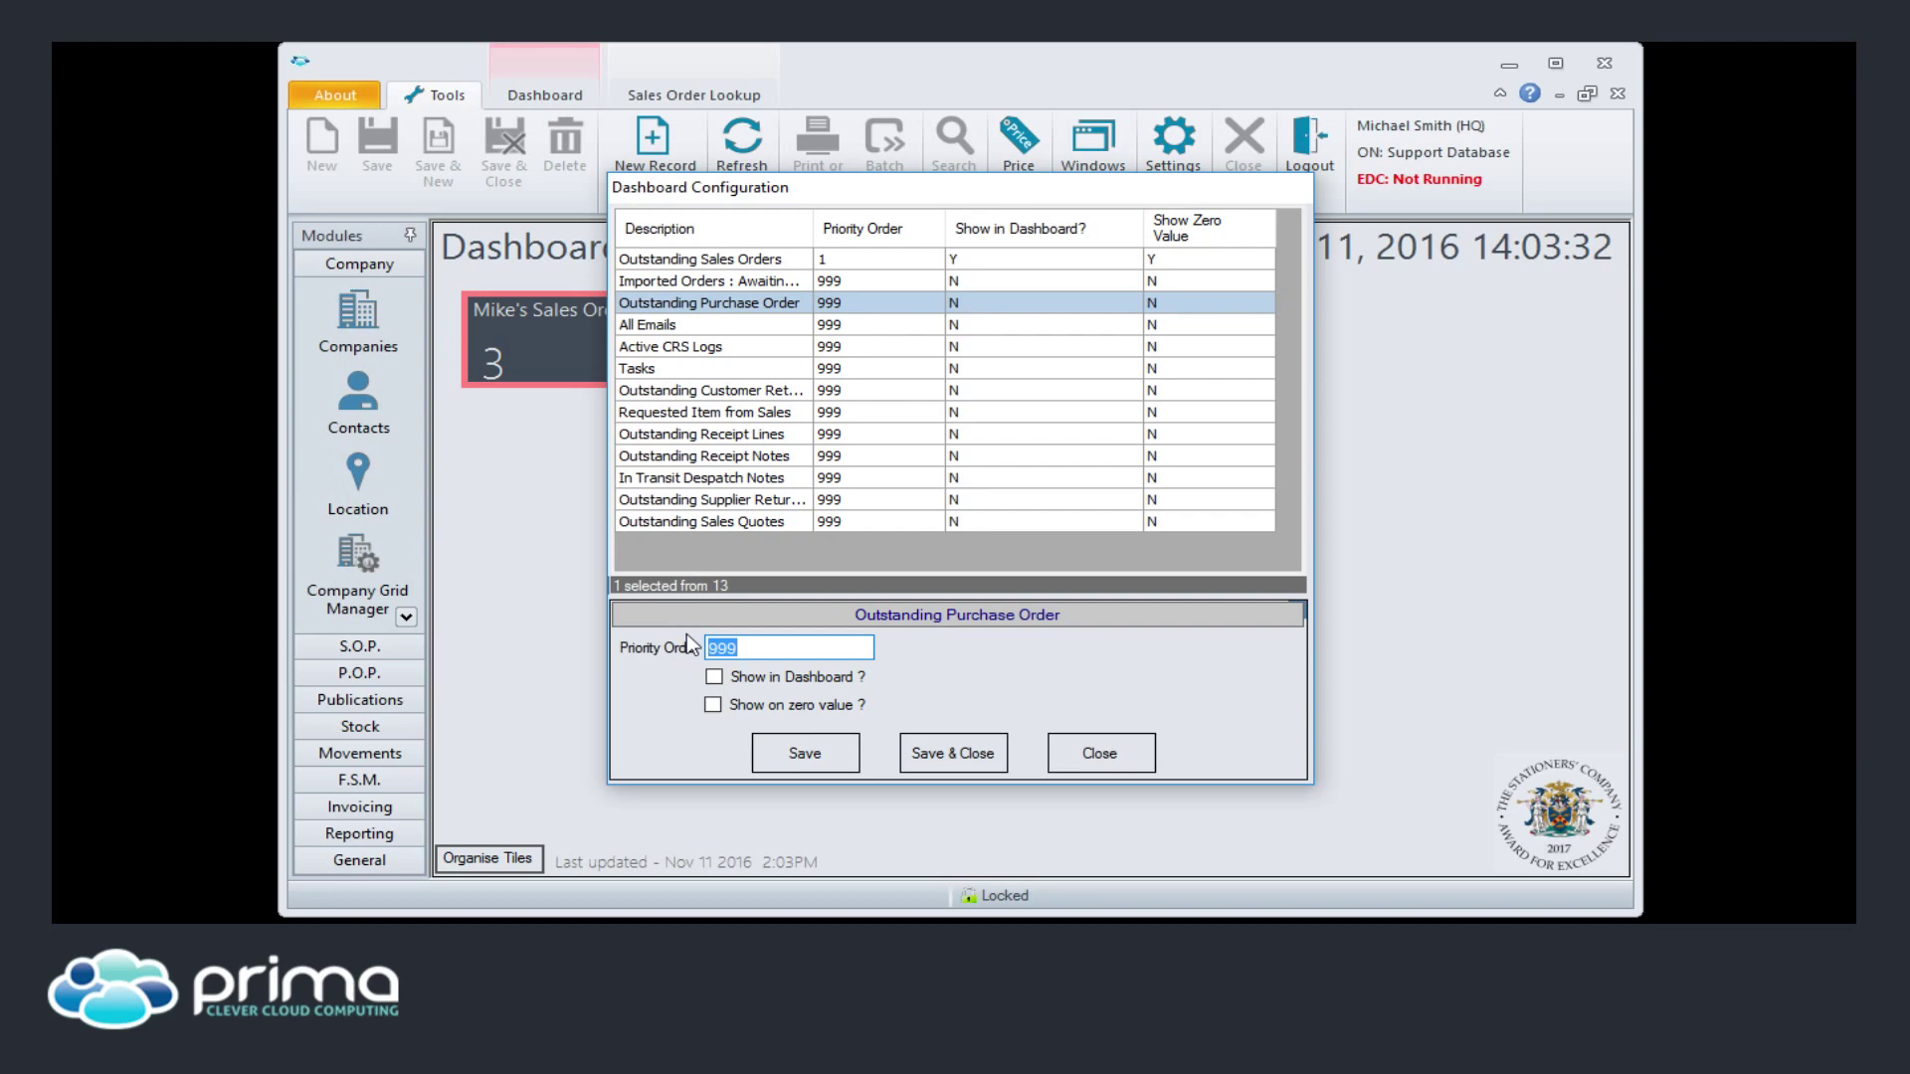
- Enable the Outstanding Purchase Order tile with priority order 2, shown in the dashboard and on zero value, and save the configuration
type("2")
left_click(741, 677)
left_click(738, 710)
left_click(950, 766)
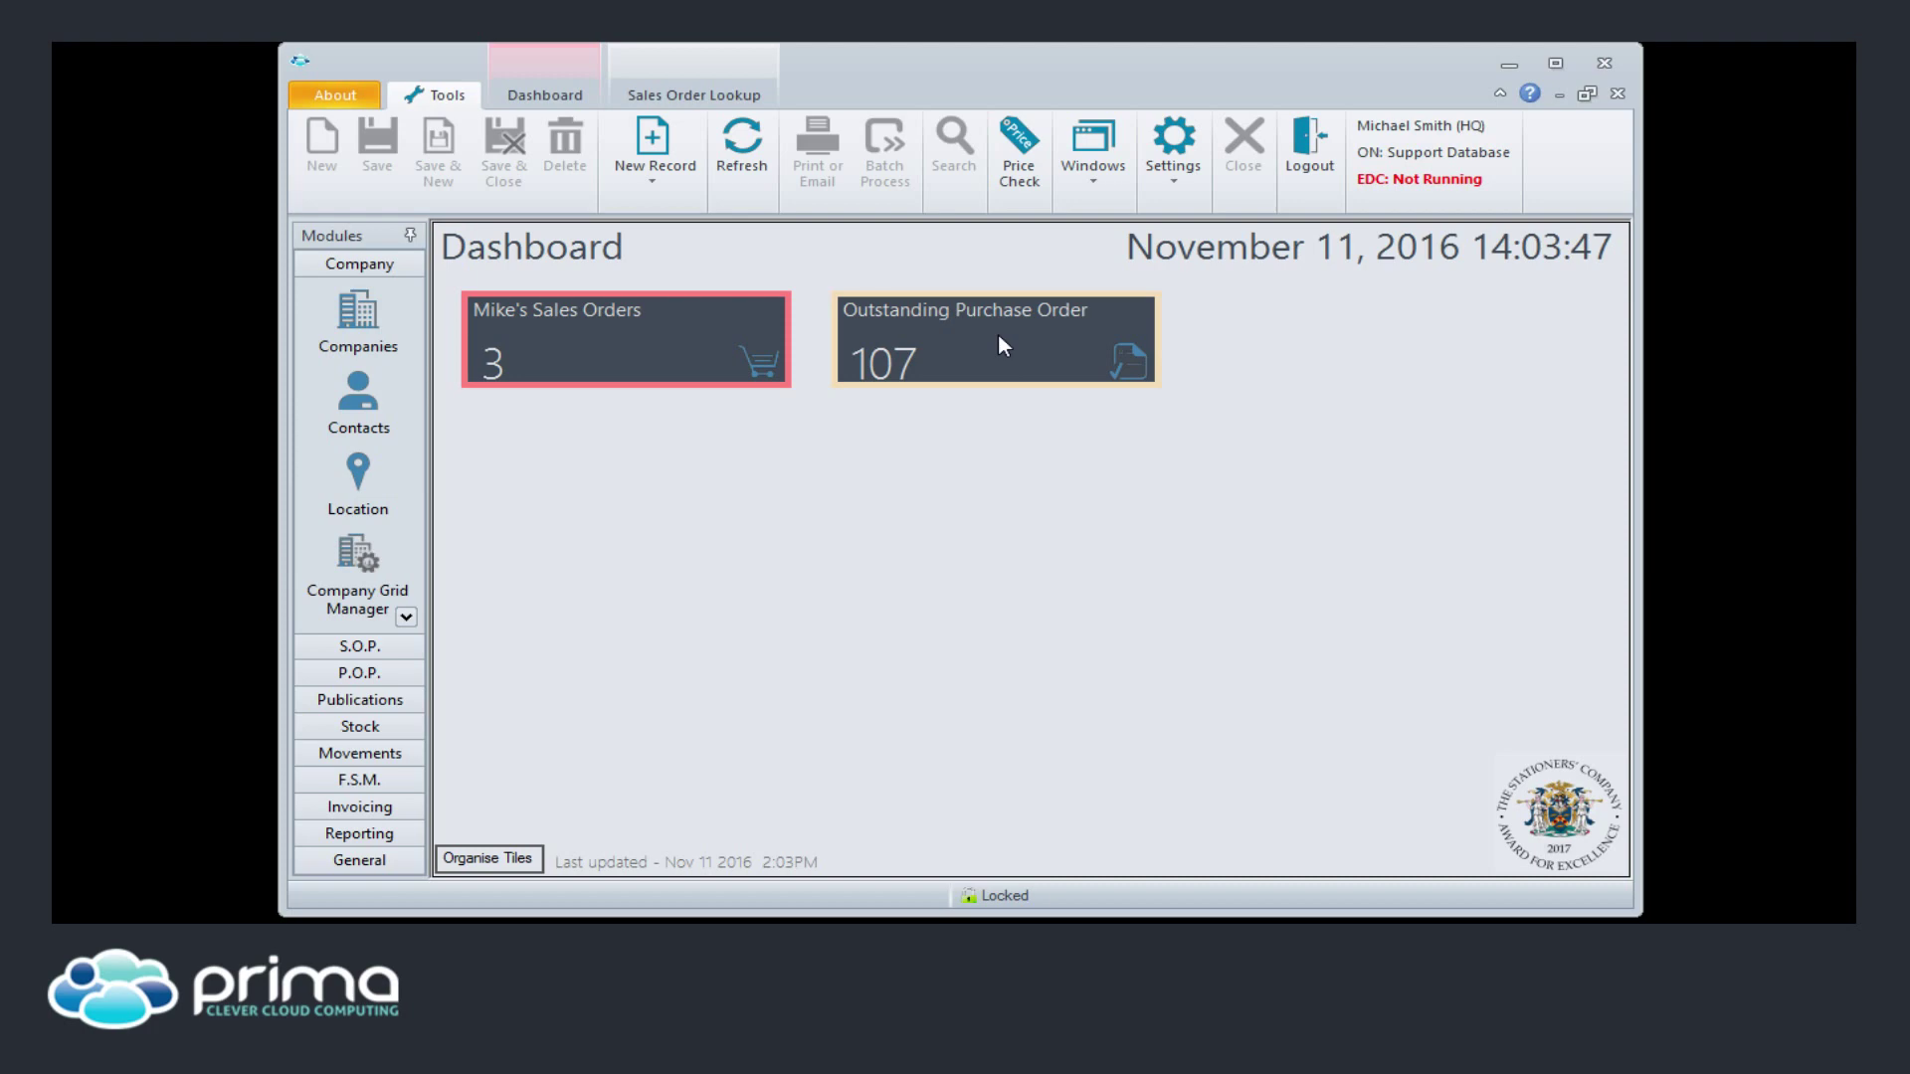
- Open the Outstanding Purchase Order tile's lookup and prefix its saved filter name with "This Months"
left_click(1001, 344)
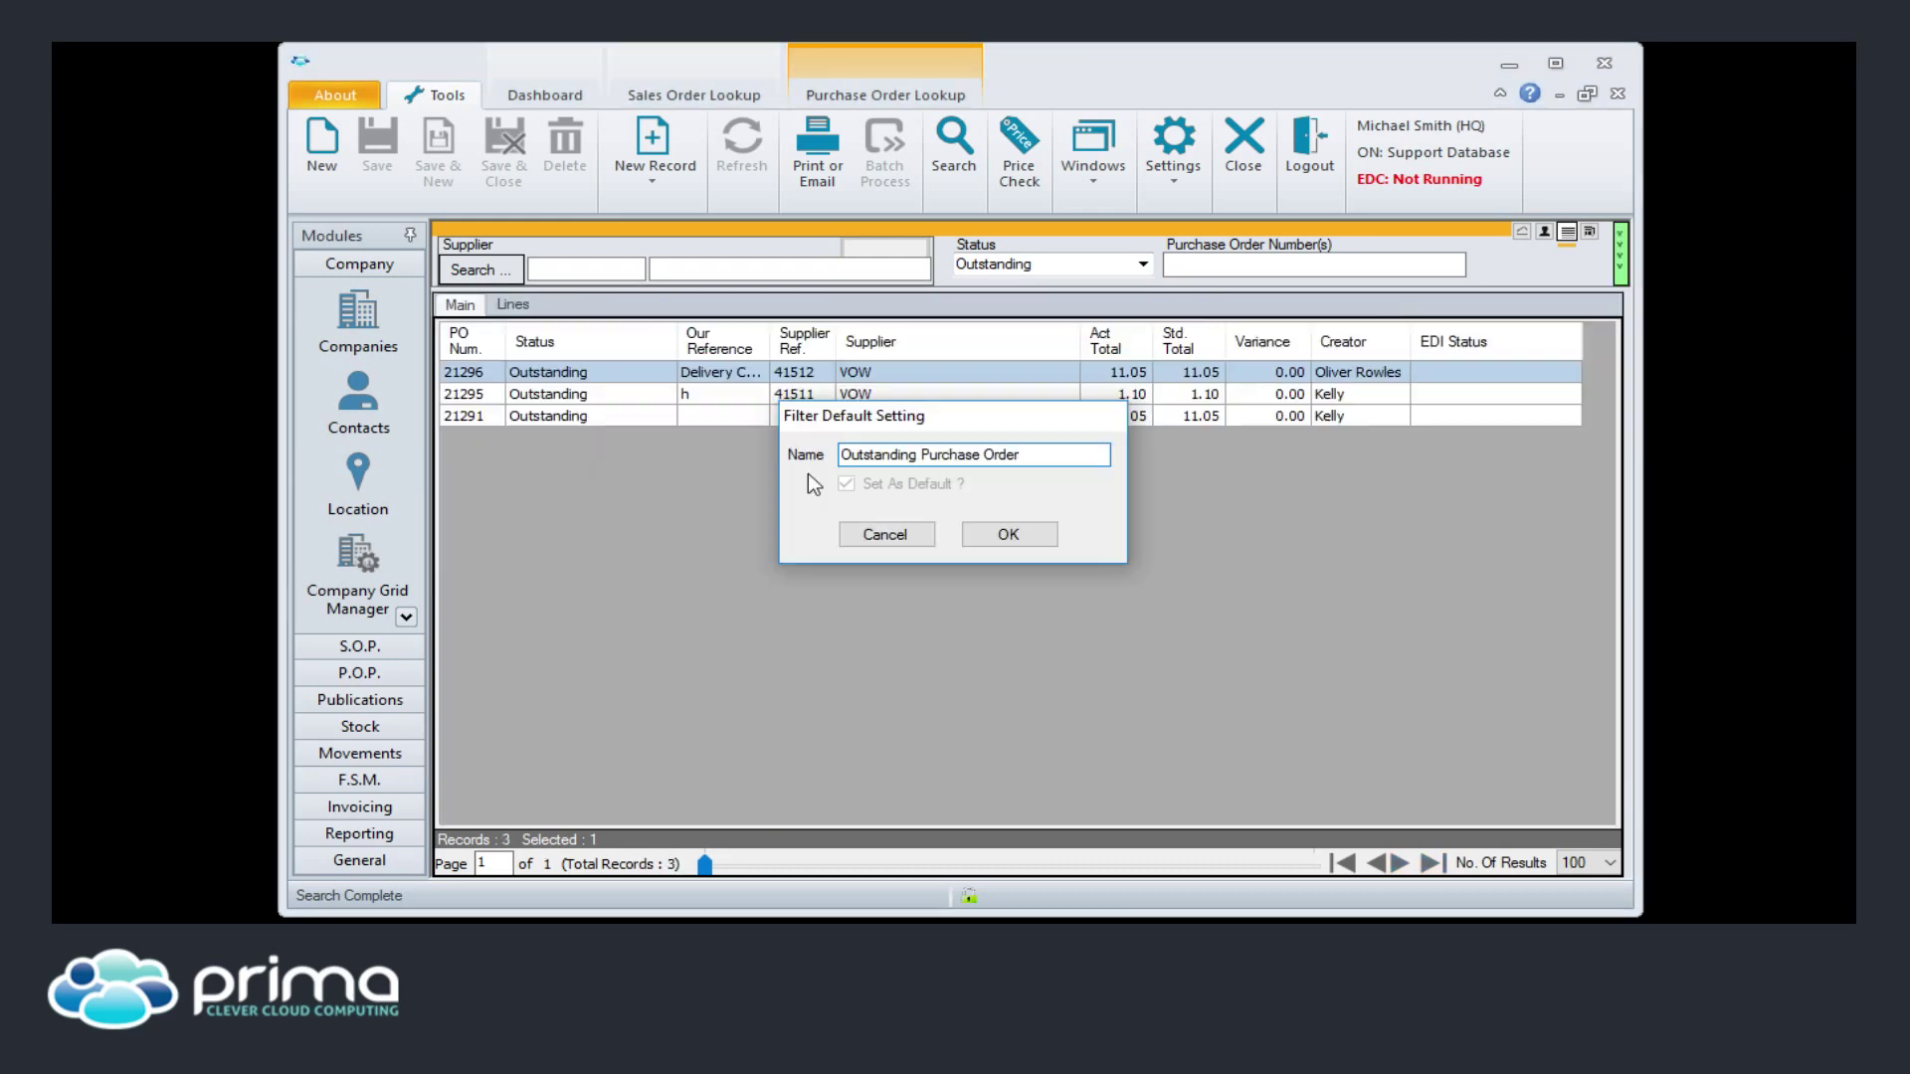
type("This mo")
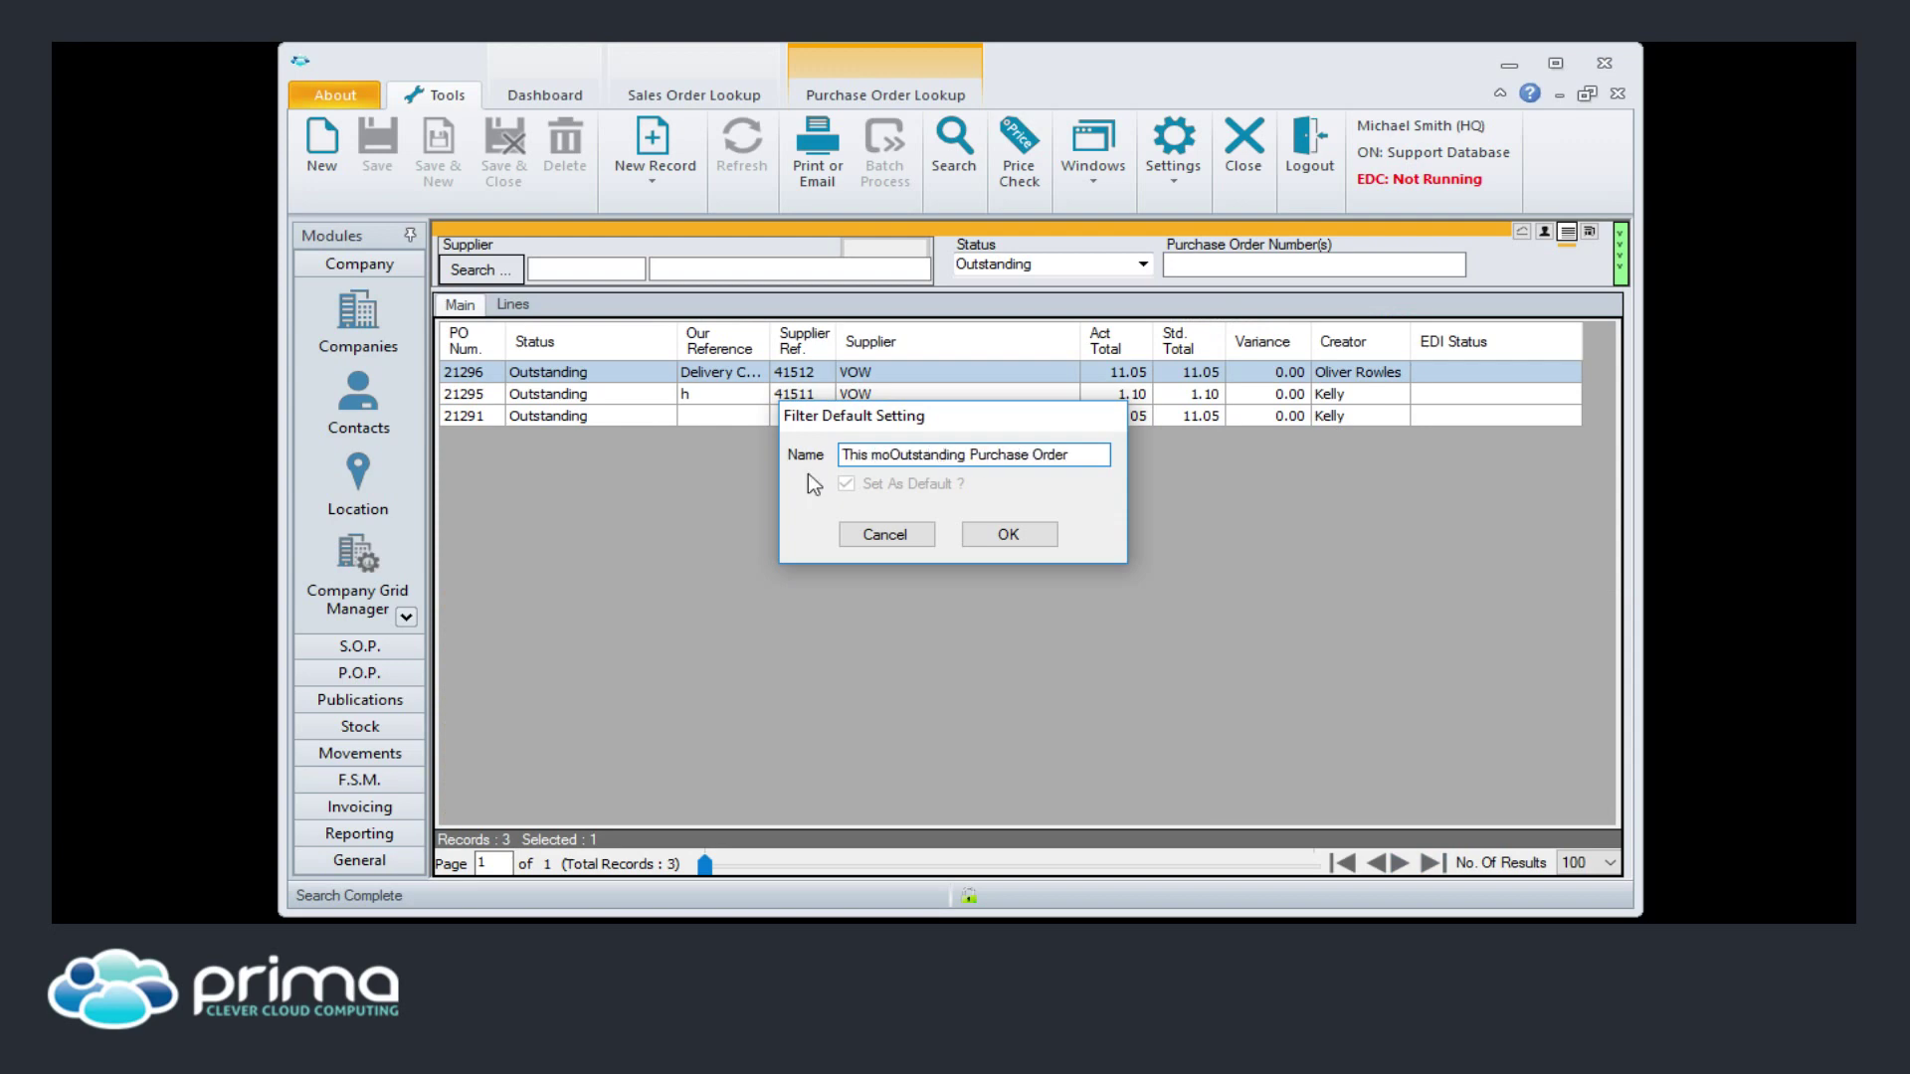
key("BackSpace")
key("BackSpace")
type("Months")
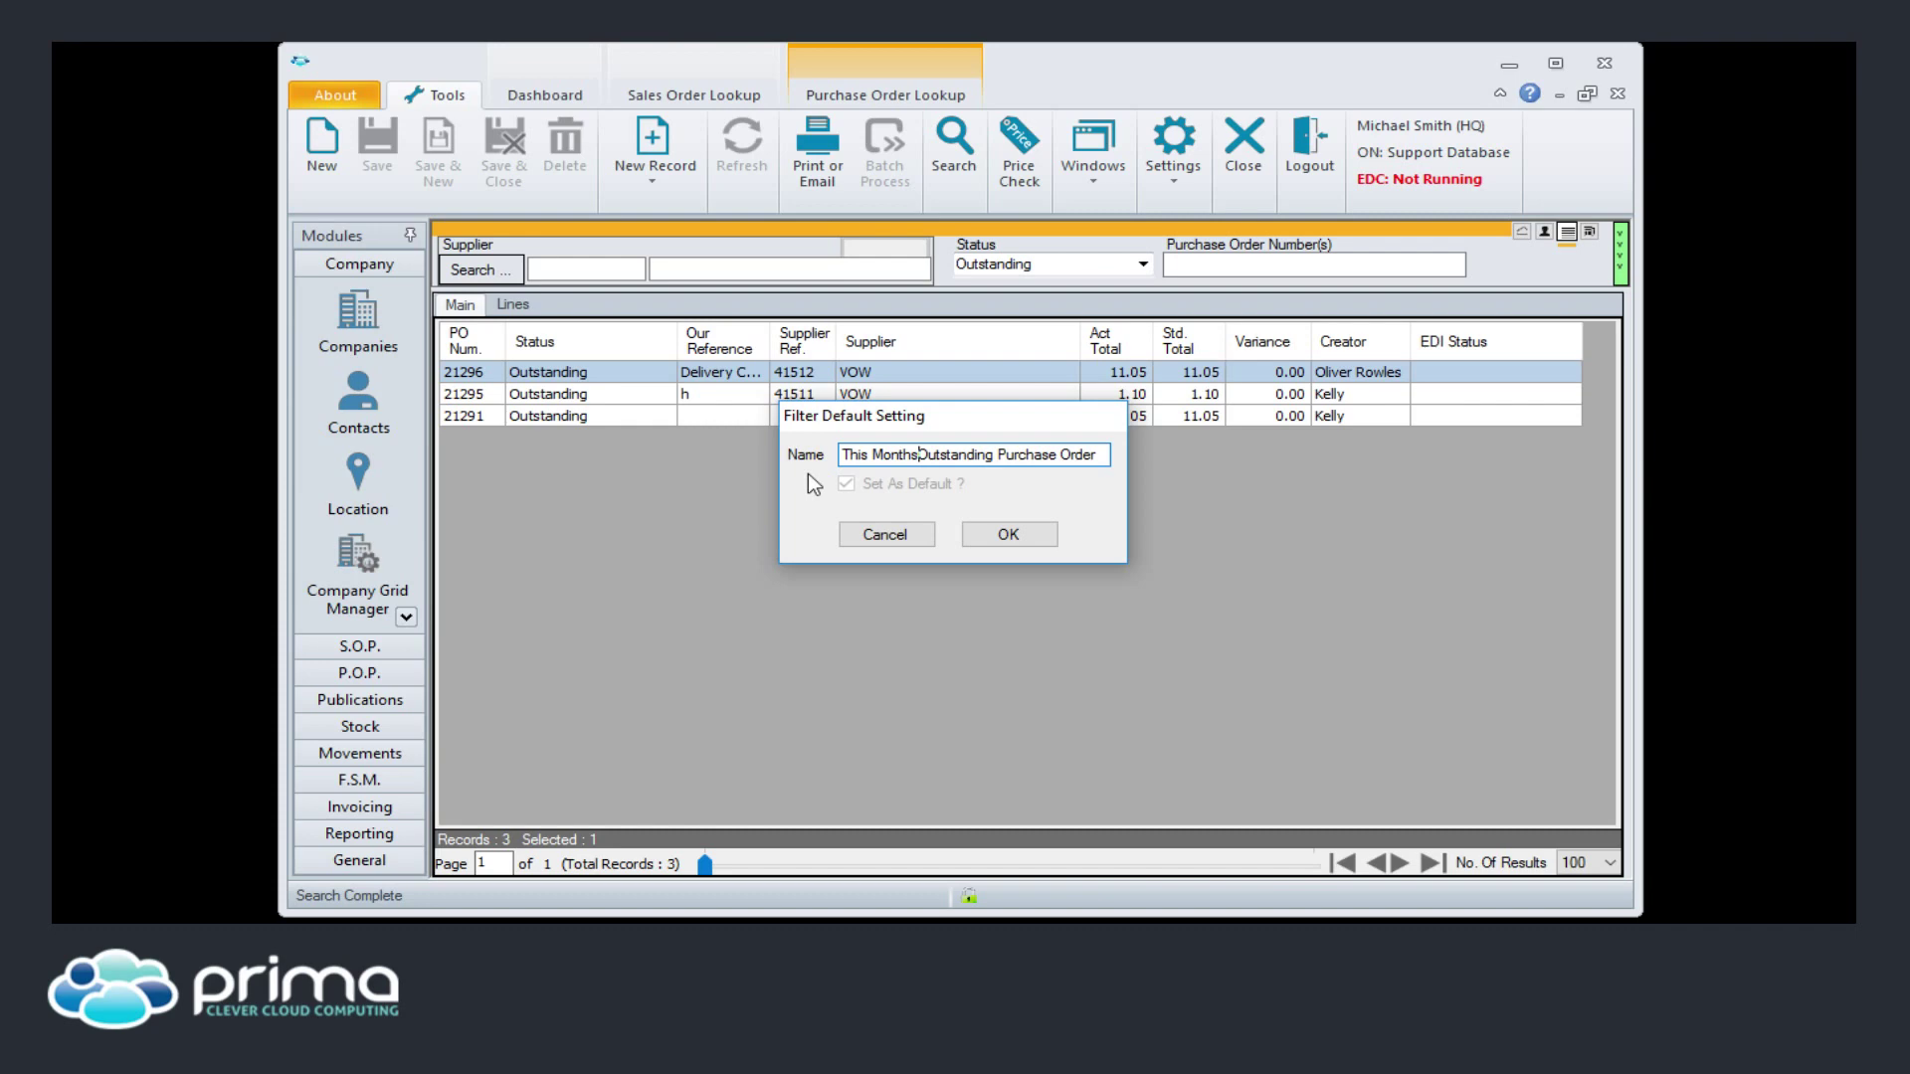
type("'s")
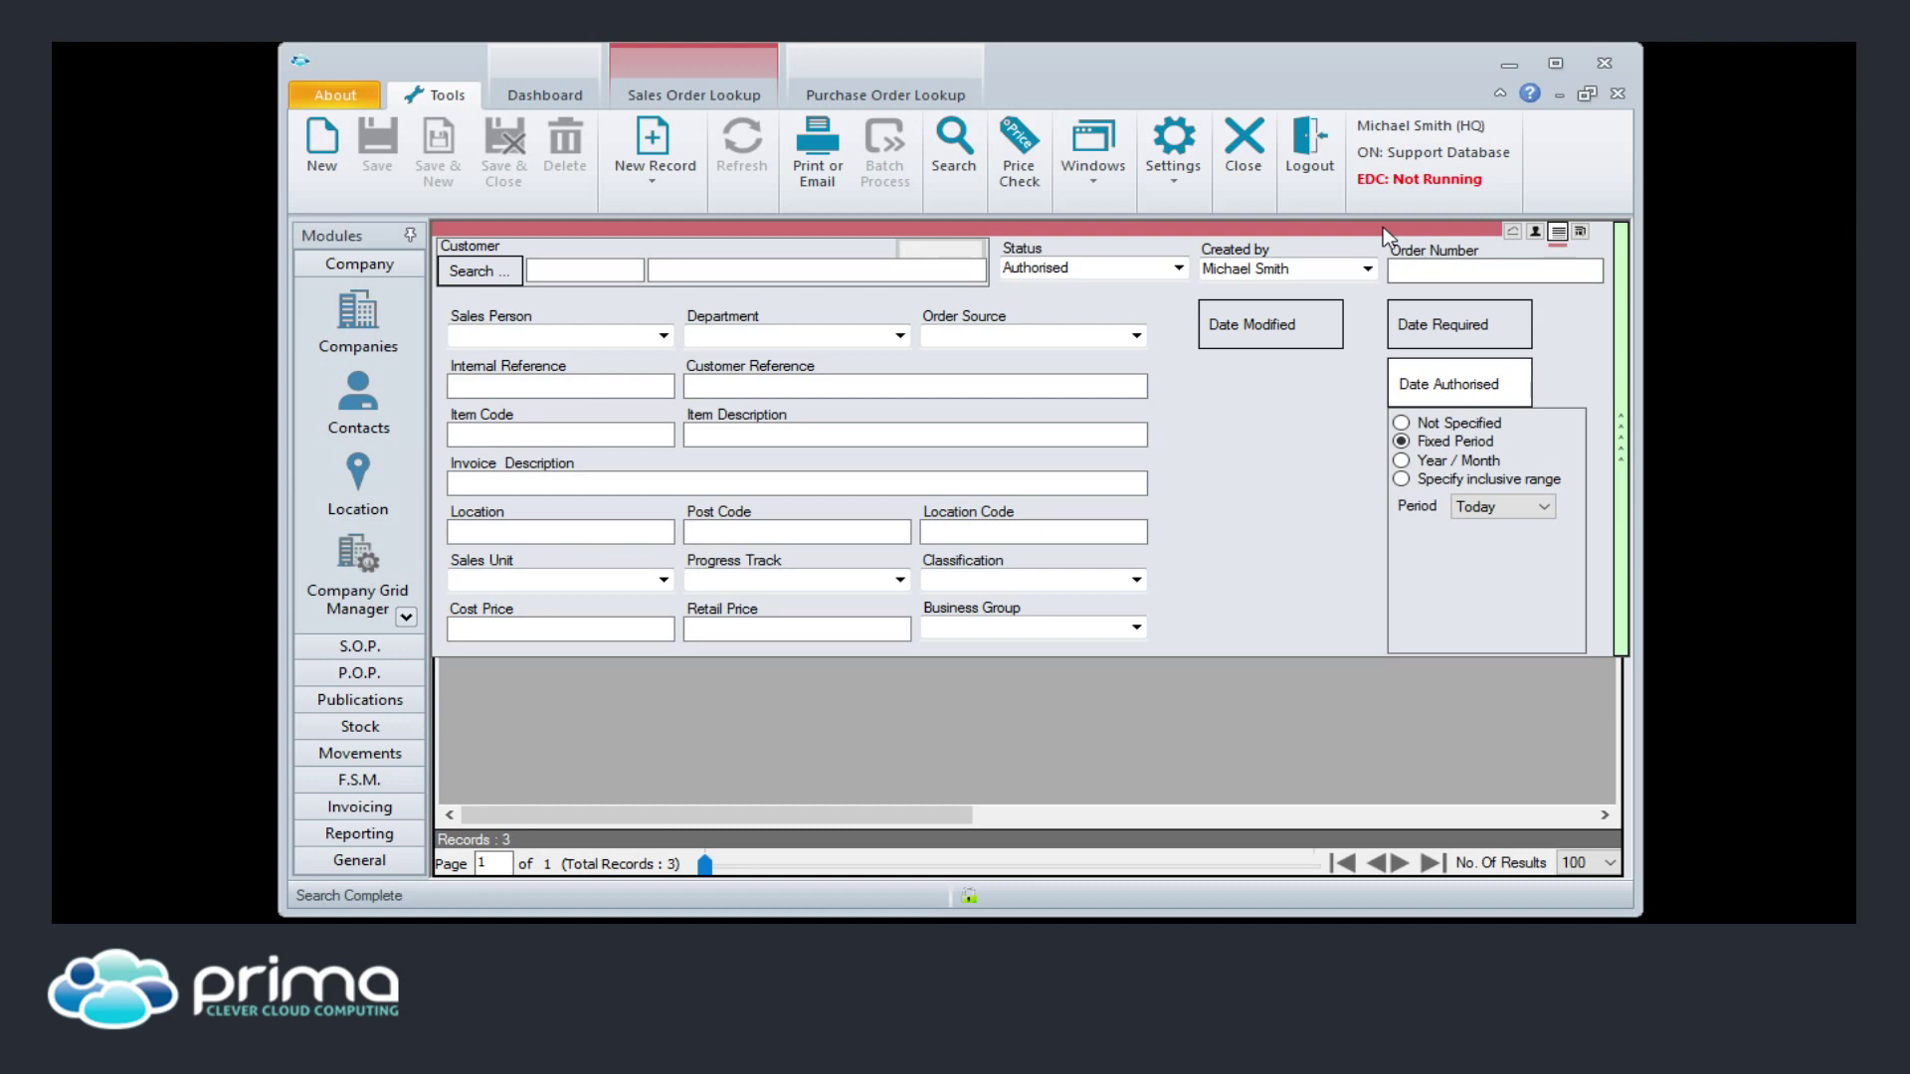
- Save the sales order filter for orders authorised today as the filter default "Todays's Orders" and select it
left_click(1383, 226)
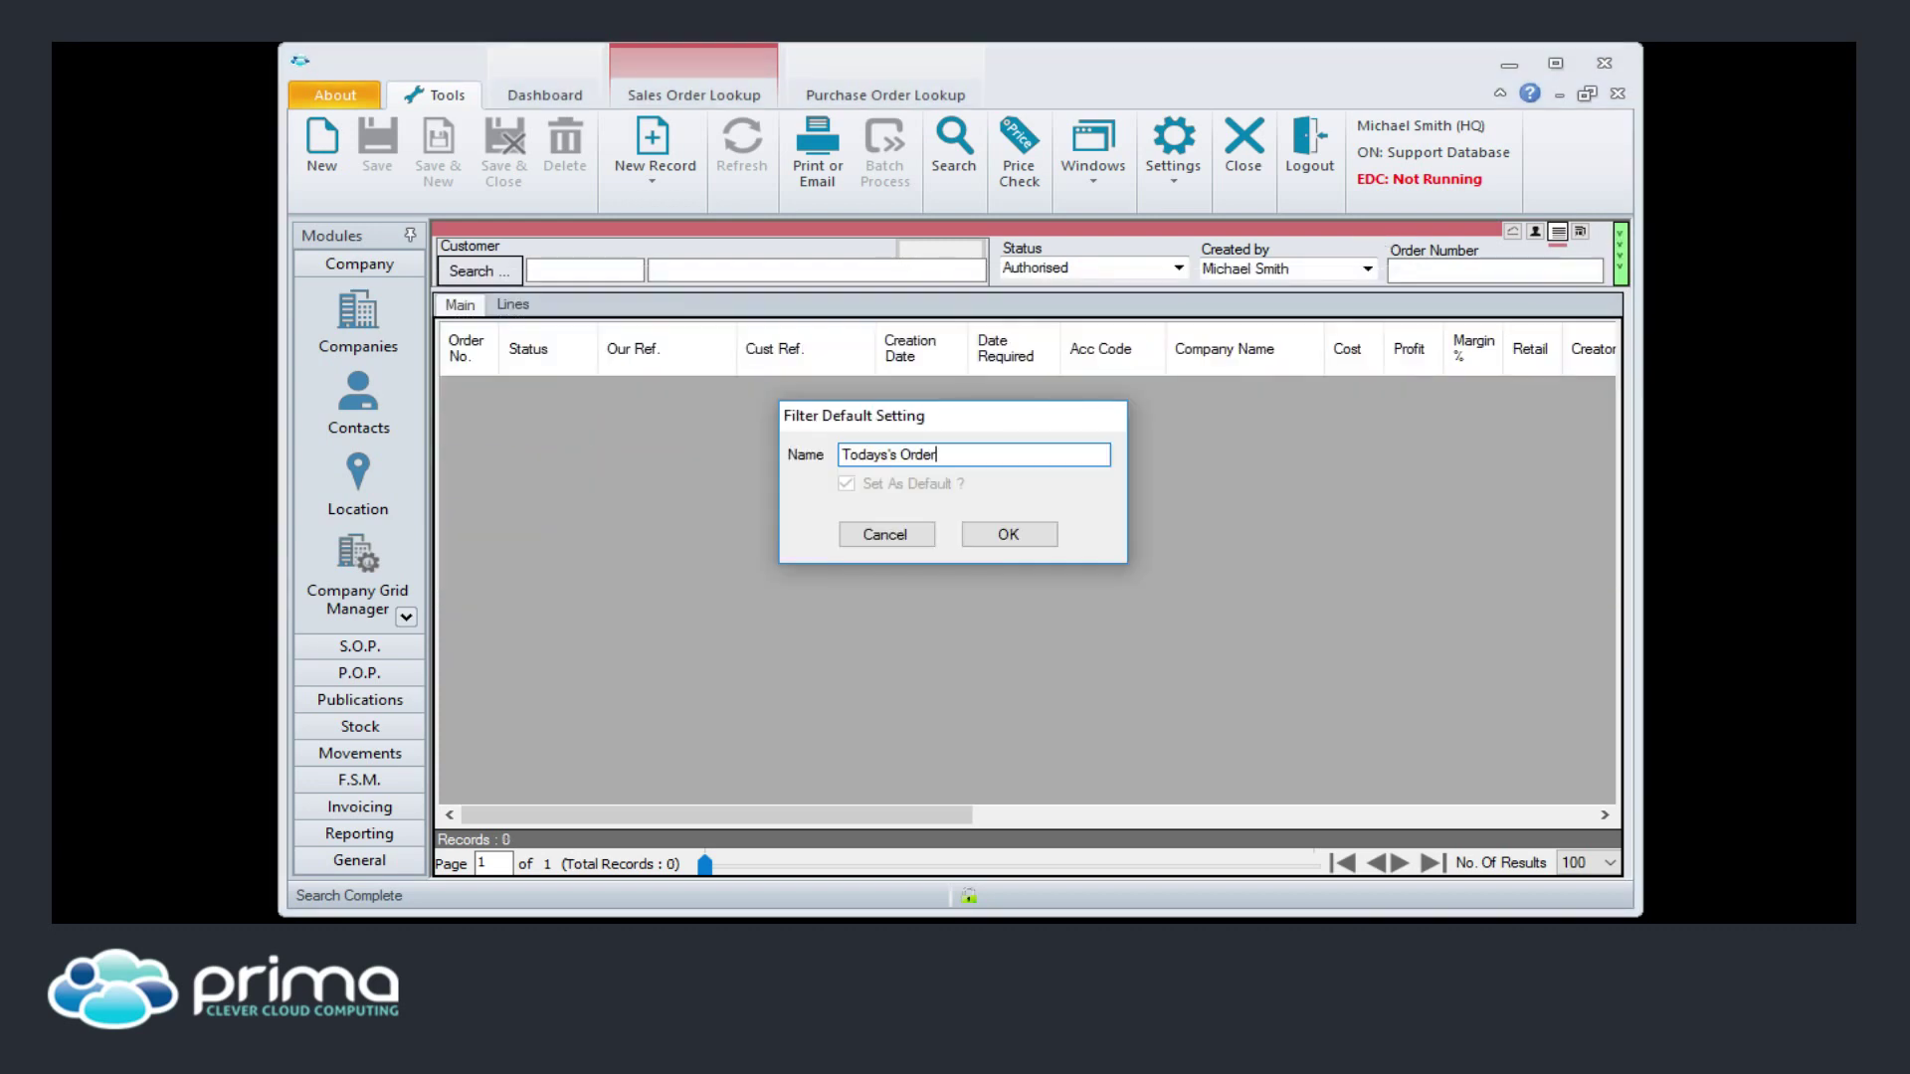
type("s")
left_click(1007, 534)
left_click(1535, 231)
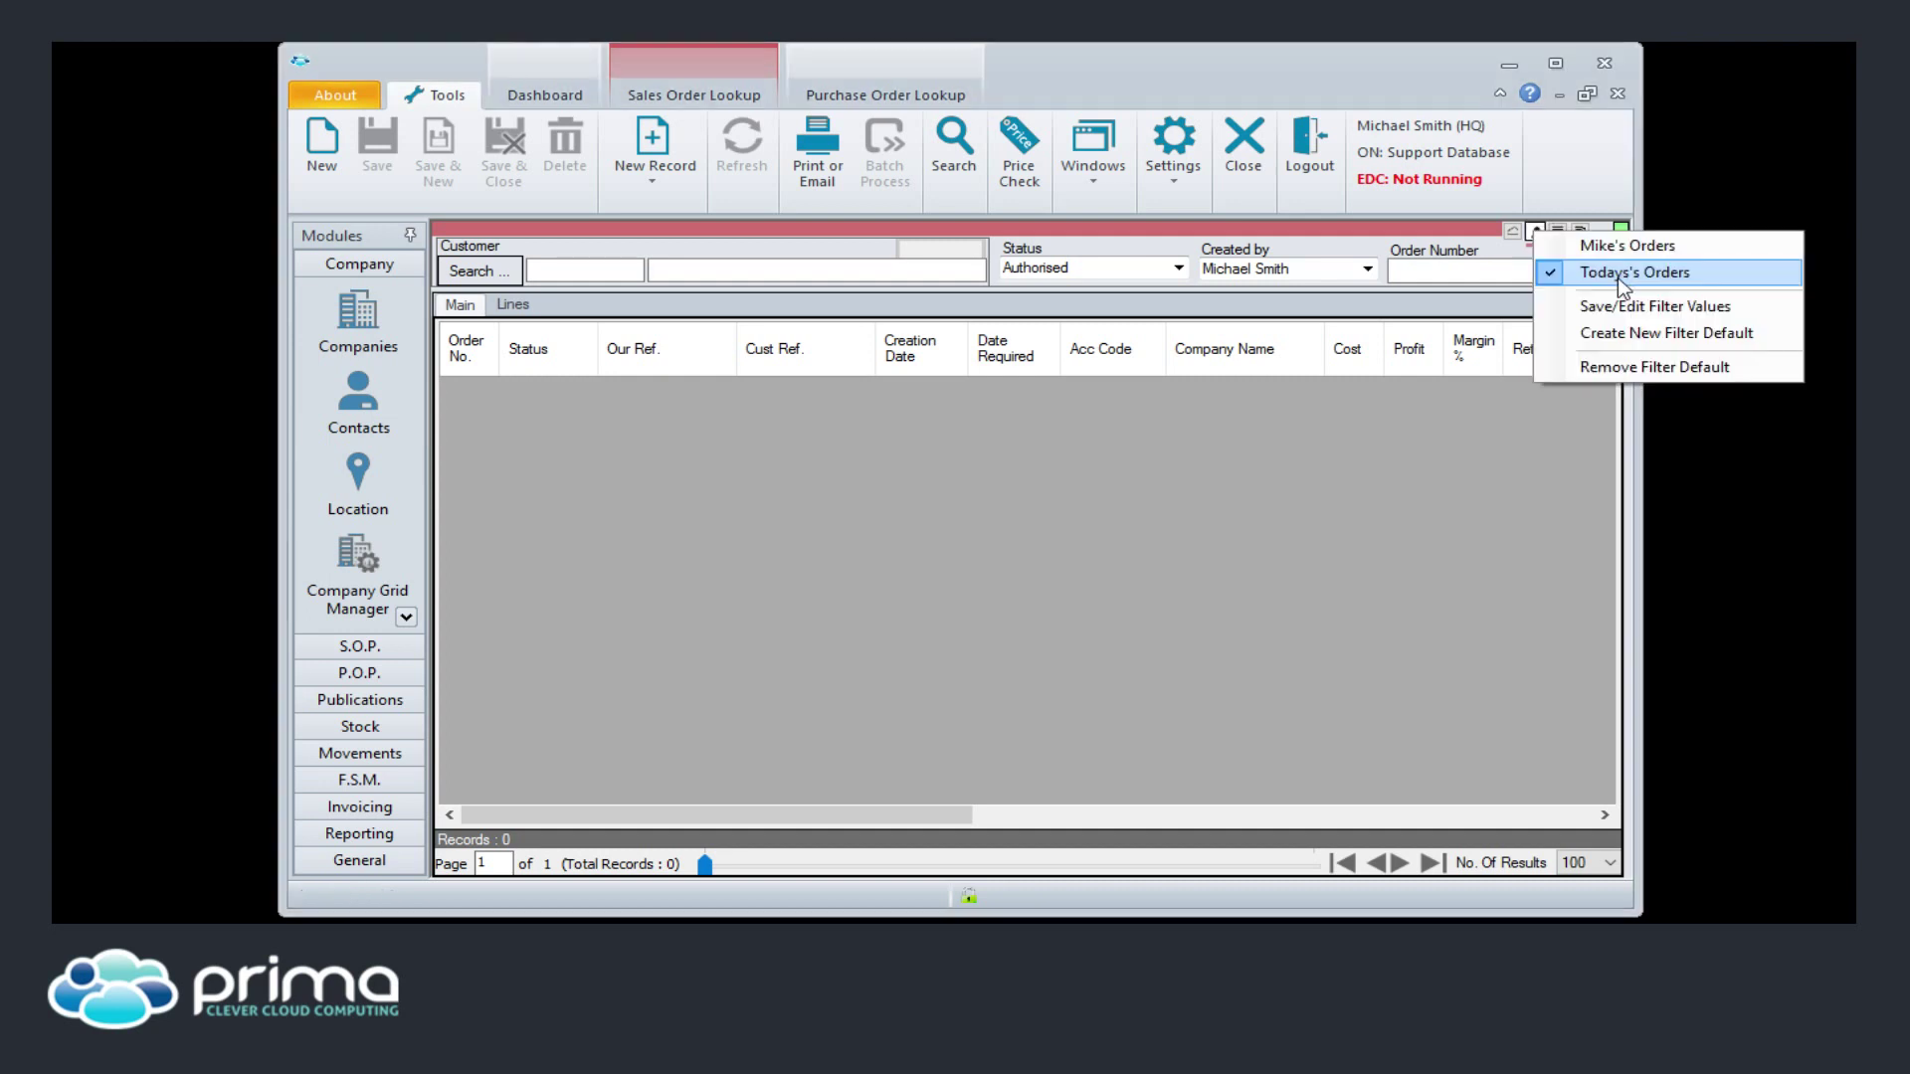
left_click(1618, 278)
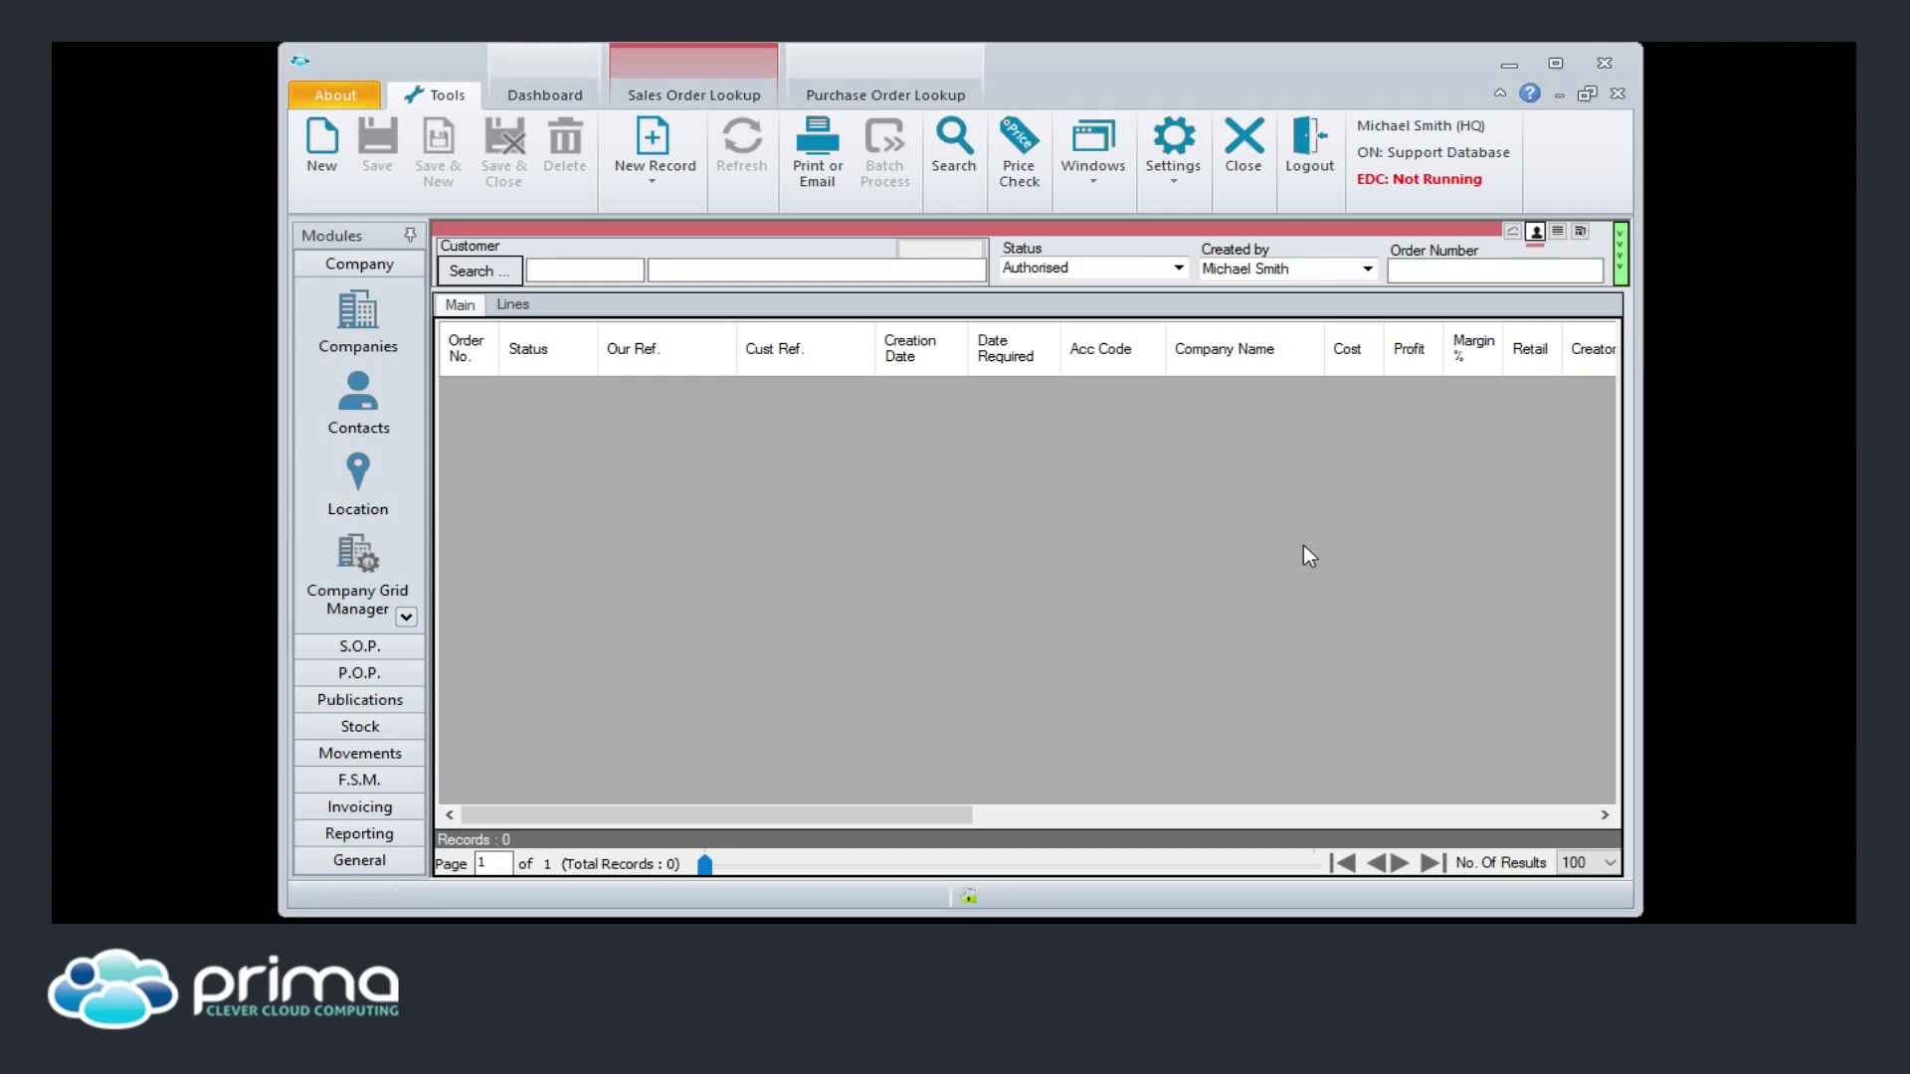